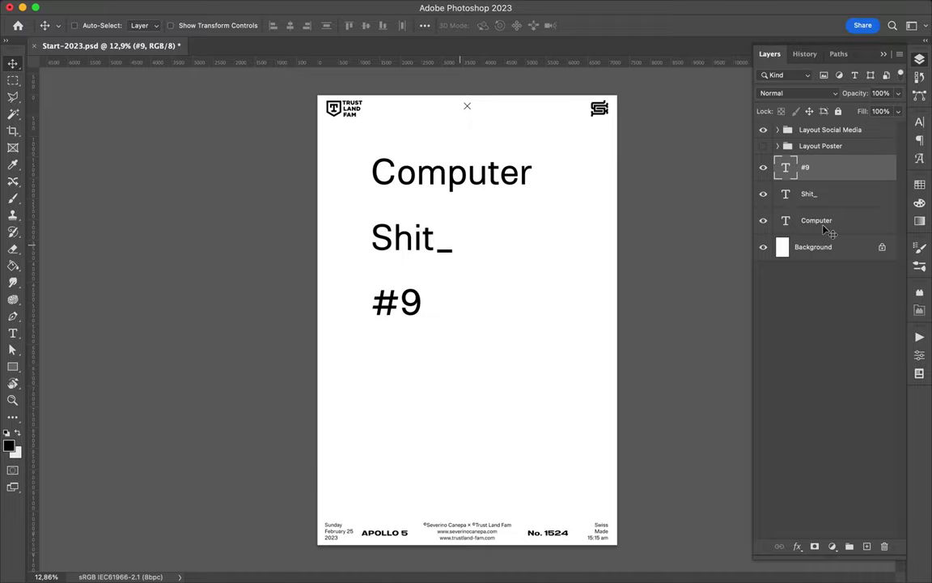
# Step: Set Computer in Unibody 8 Pro Black and move it across the top of the poster
pyautogui.click(824, 227)
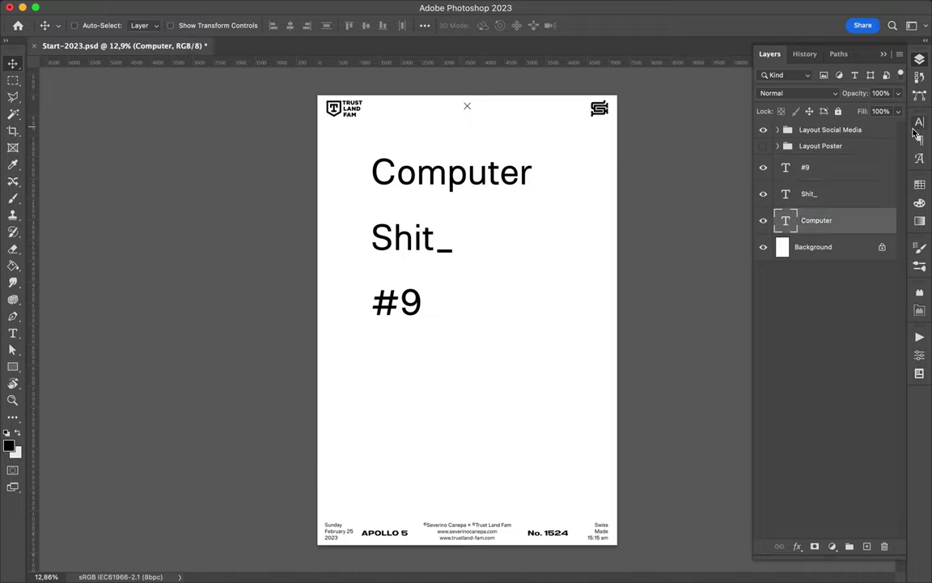
pyautogui.click(920, 122)
pyautogui.click(839, 140)
pyautogui.scroll(-10, 787, 270)
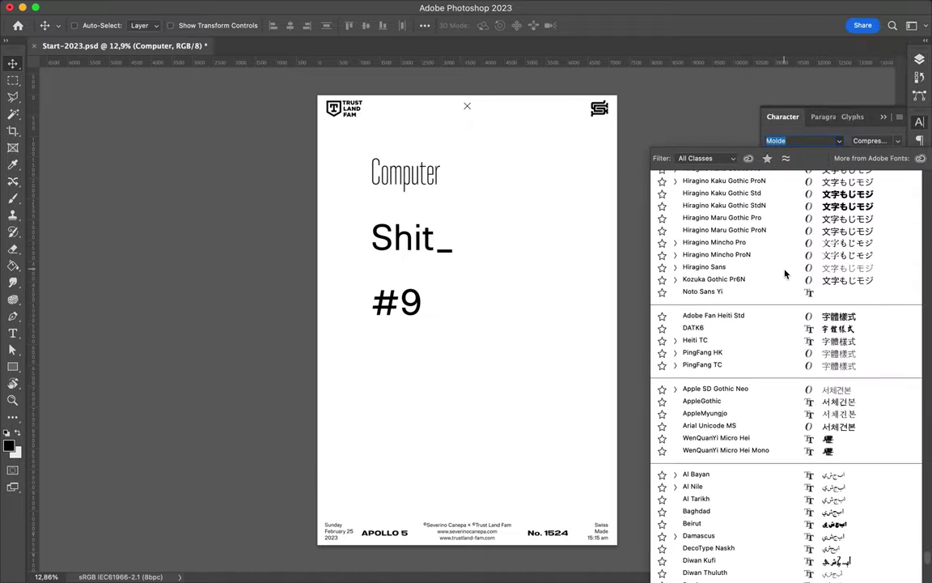
pyautogui.scroll(-10, 787, 270)
pyautogui.press('Down')
pyautogui.press('Down')
pyautogui.press('Down')
pyautogui.press('Up')
pyautogui.press('Up')
pyautogui.press('Up')
pyautogui.press('Up')
pyautogui.press('Up')
pyautogui.press('Up')
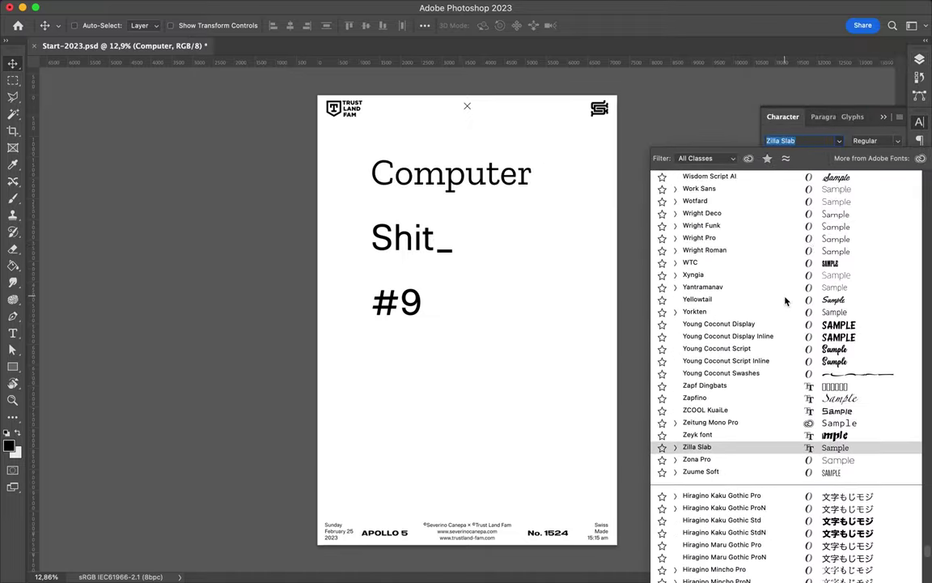
pyautogui.press('Up')
pyautogui.press('Up')
pyautogui.press('Up')
pyautogui.press('Up')
pyautogui.press('Up')
pyautogui.press('Up')
pyautogui.press('Up')
pyautogui.press('Up')
pyautogui.press('Up')
pyautogui.press('Up')
pyautogui.press('Up')
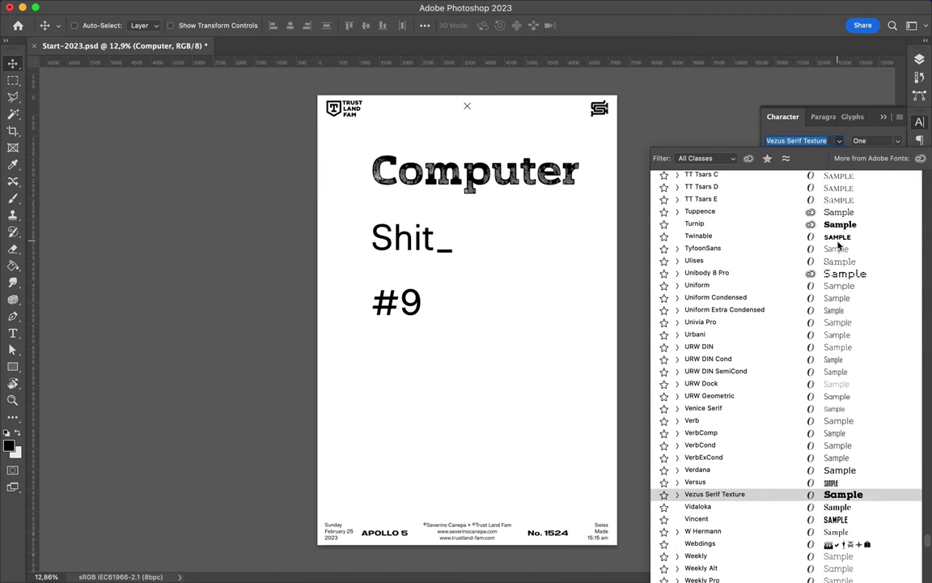
pyautogui.press('Up')
pyautogui.press('Up')
pyautogui.press('Up')
pyautogui.click(844, 279)
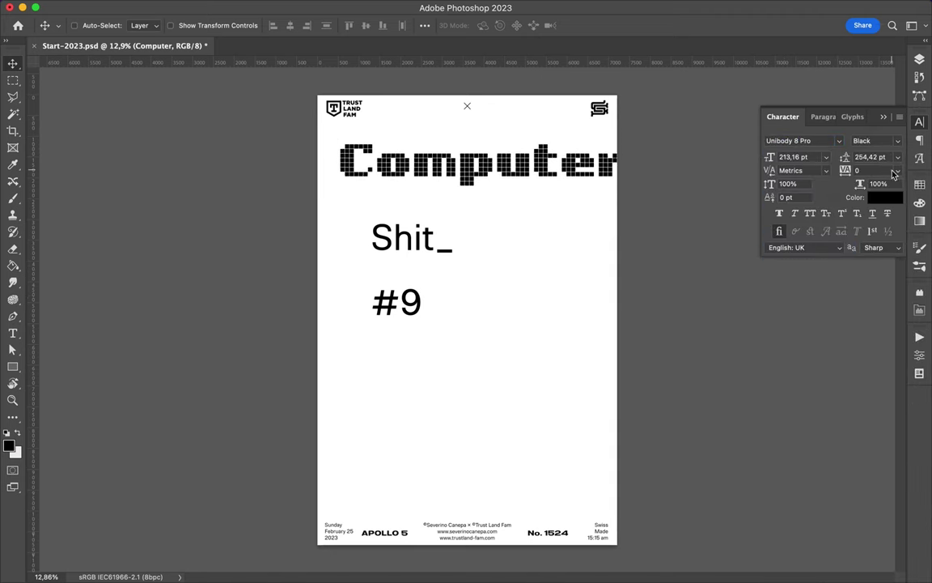
pyautogui.moveTo(628, 182)
pyautogui.mouseDown()
pyautogui.moveTo(585, 167)
pyautogui.moveTo(593, 167)
pyautogui.mouseUp()
# Step: Apply Unibody 8 Pro to Shit_ and #9, then enlarge #9 lower on the poster
pyautogui.click(801, 140)
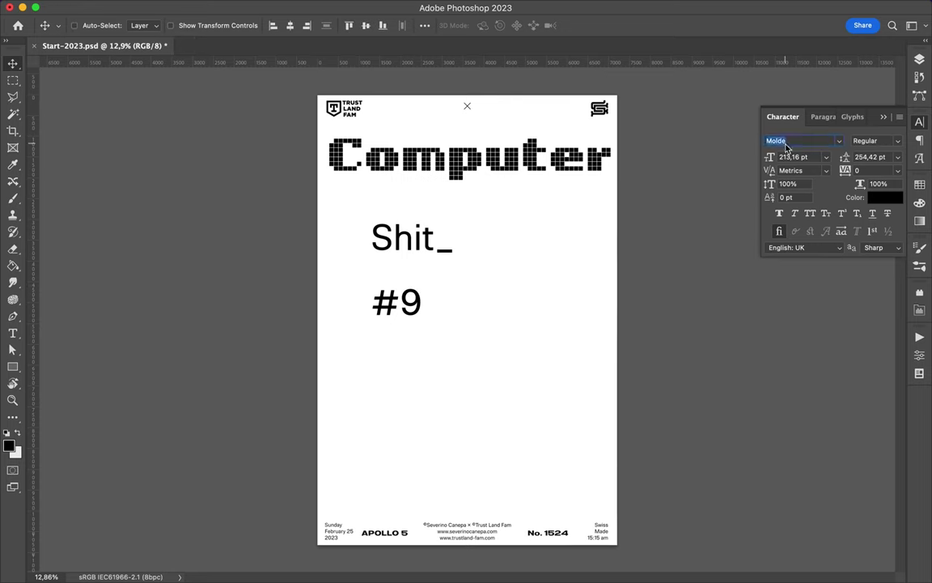
pyautogui.write('unibody')
pyautogui.press('Return')
pyautogui.hotkey('ctrl', 't')
pyautogui.moveTo(422, 301)
pyautogui.mouseDown()
pyautogui.moveTo(603, 306)
pyautogui.moveTo(536, 417)
pyautogui.mouseUp()
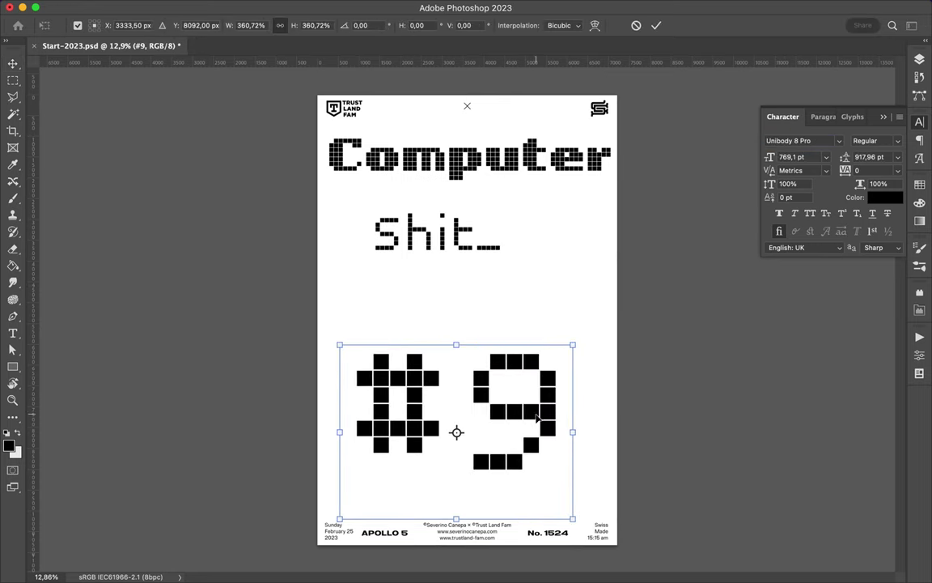
pyautogui.moveTo(595, 430); pyautogui.dragTo(619, 430)
pyautogui.press('Return')
# Step: Make Shit_ bold, enlarge it and move it down the poster
pyautogui.click(876, 140)
pyautogui.click(809, 145)
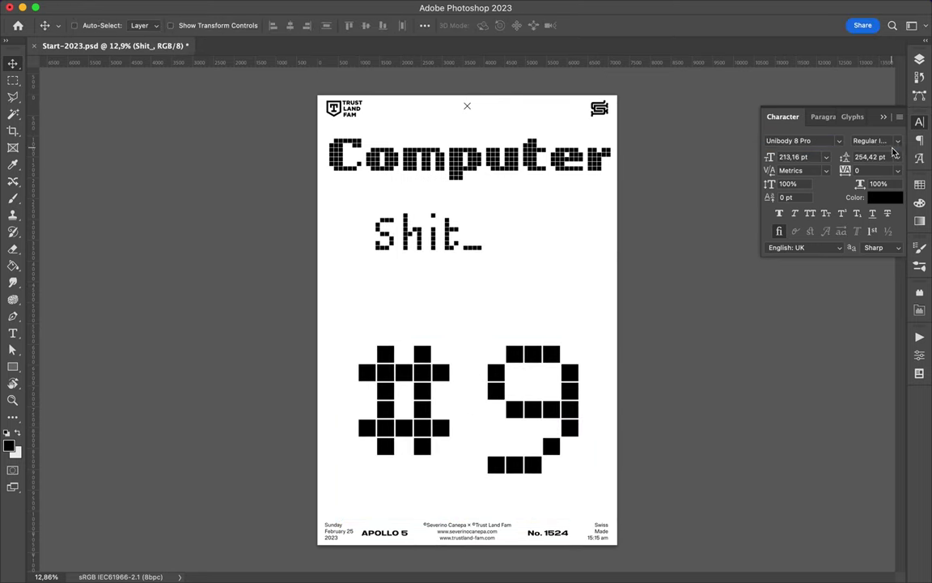
pyautogui.click(876, 140)
pyautogui.click(896, 159)
pyautogui.hotkey('ctrl', 't')
pyautogui.moveTo(524, 243); pyautogui.dragTo(587, 243)
pyautogui.moveTo(478, 239); pyautogui.dragTo(478, 271)
pyautogui.press('Return')
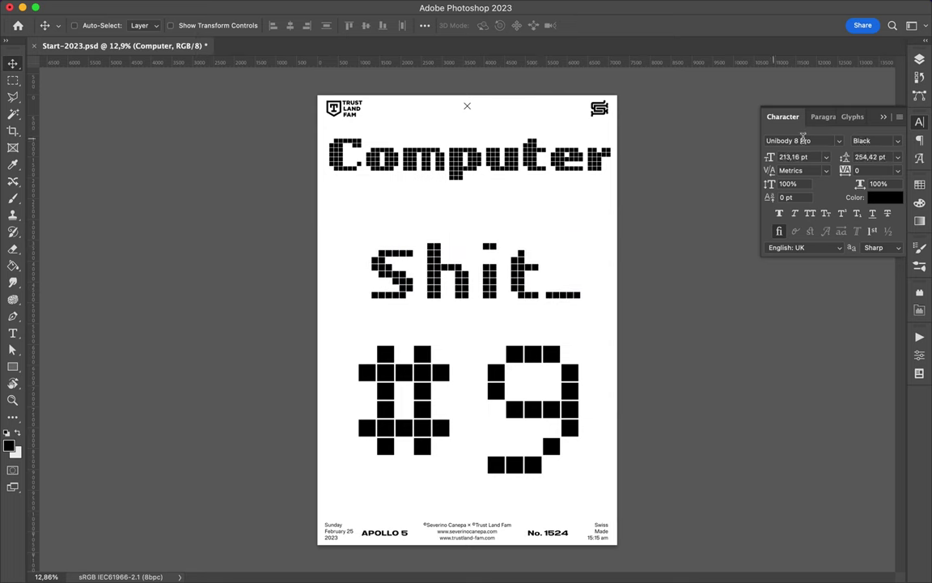
# Step: Move Computer down slightly, give it -160 tracking and stretch it wider
pyautogui.moveTo(552, 171); pyautogui.dragTo(560, 215)
pyautogui.click(866, 170)
pyautogui.write('-160')
pyautogui.press('Return')
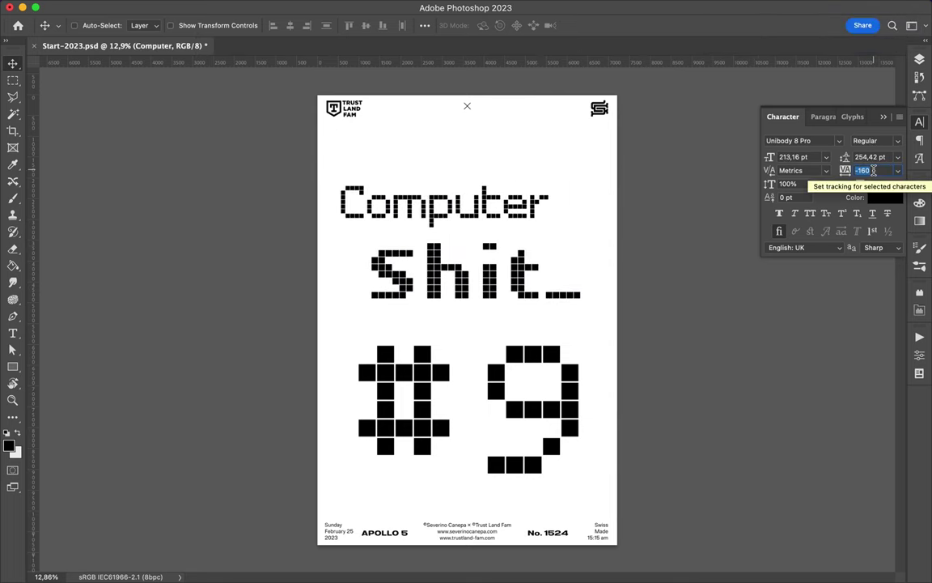
pyautogui.hotkey('ctrl', 't')
pyautogui.moveTo(547, 193); pyautogui.dragTo(603, 193)
pyautogui.press('Return')
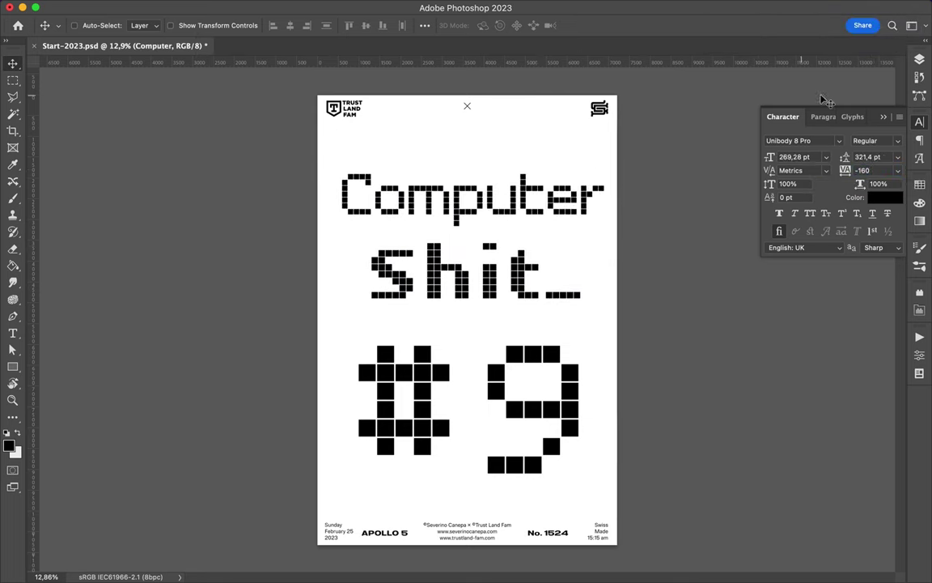
# Step: Combine the three text layers into one smart object
pyautogui.click(919, 59)
pyautogui.rightClick(810, 182)
pyautogui.click(731, 374)
# Step: Undo the combined smart object, returning to separate text layers
pyautogui.hotkey('ctrl', 't')
pyautogui.moveTo(470, 156); pyautogui.dragTo(486, 166)
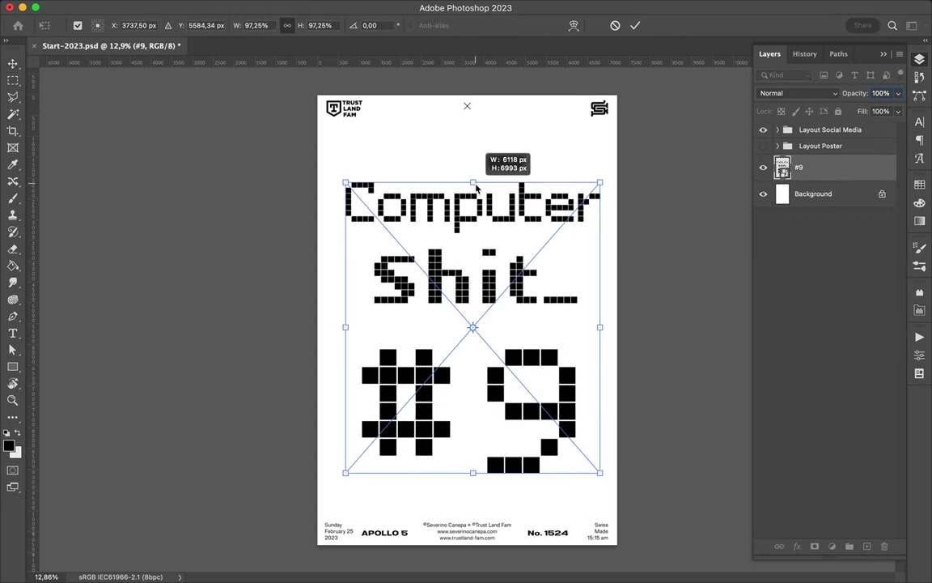
pyautogui.press('Return')
pyautogui.hotkey('ctrl', 'z')
pyautogui.hotkey('ctrl', 'z')
# Step: Convert the #9 text layer into a smart object
pyautogui.rightClick(757, 187)
pyautogui.click(833, 198)
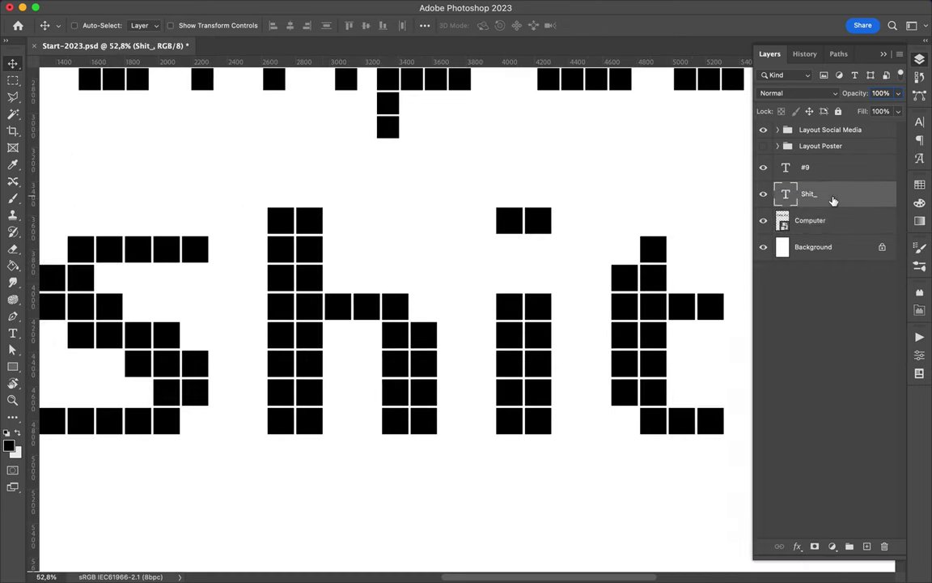
pyautogui.rightClick(830, 194)
pyautogui.press('Escape')
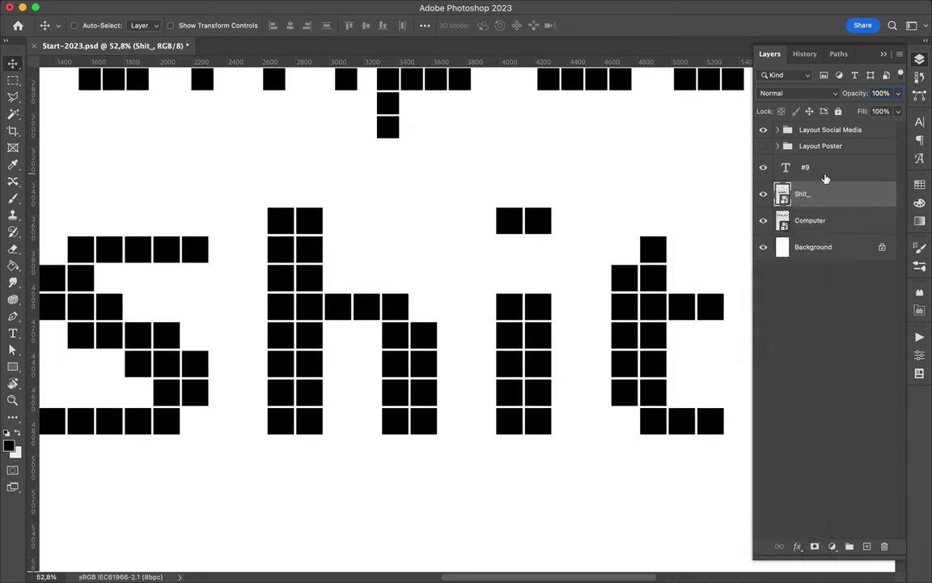
pyautogui.rightClick(825, 170)
pyautogui.click(718, 375)
pyautogui.scroll(-3, 489, 324)
pyautogui.scroll(-2, 494, 279)
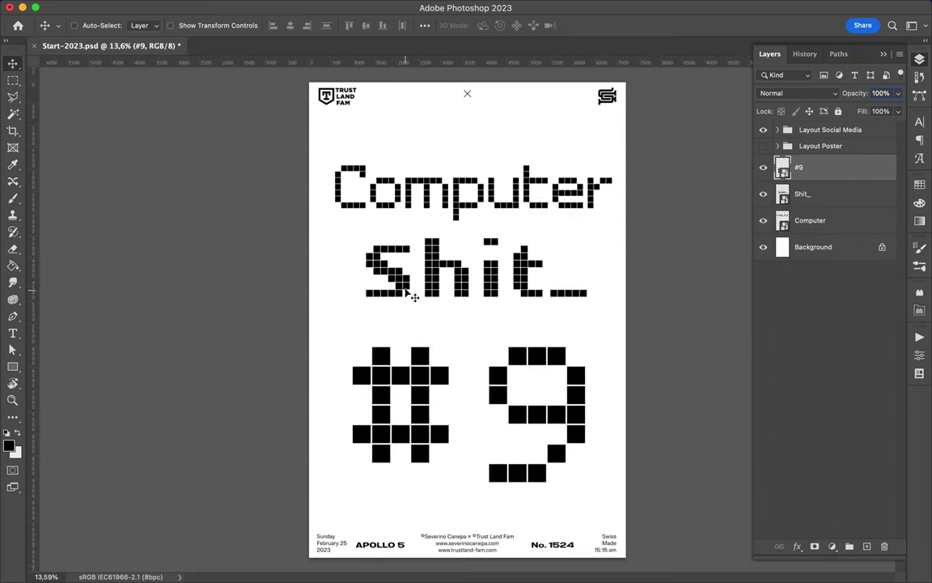
# Step: Enlarge Shit_ to about 131% and place it just above #9
pyautogui.moveTo(414, 297); pyautogui.dragTo(402, 371)
pyautogui.hotkey('ctrl', 't')
pyautogui.moveTo(573, 312); pyautogui.dragTo(640, 293)
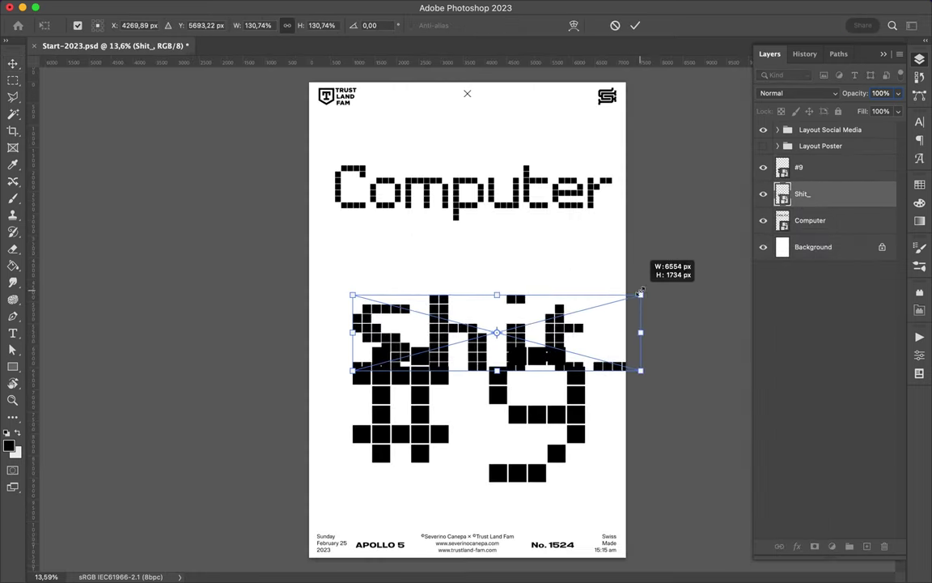
pyautogui.moveTo(593, 361); pyautogui.dragTo(593, 312)
pyautogui.press('Return')
pyautogui.press('t')
pyautogui.click(593, 312)
pyautogui.press('Escape')
pyautogui.press('v')
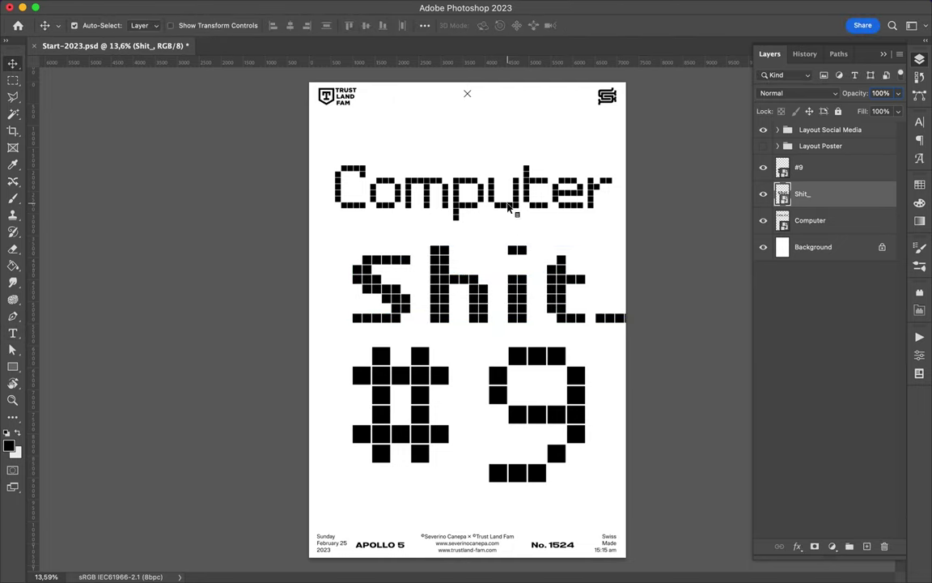
# Step: Squeeze Computer narrower and return it to the top of the poster
pyautogui.click(508, 208)
pyautogui.hotkey('ctrl', 't')
pyautogui.moveTo(508, 208); pyautogui.dragTo(518, 405)
pyautogui.scroll(5, 594, 389)
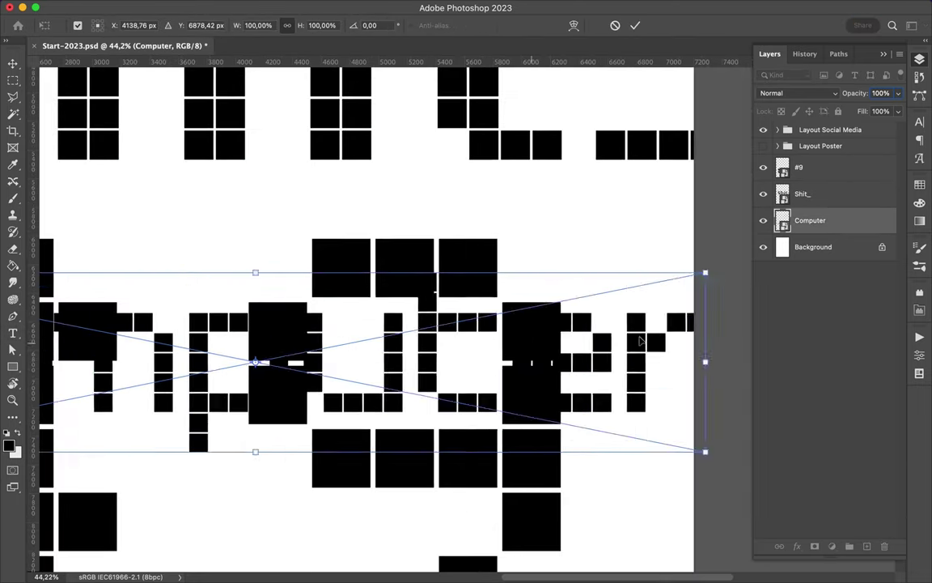
pyautogui.moveTo(639, 341); pyautogui.dragTo(562, 374)
pyautogui.press('Return')
pyautogui.scroll(-5, 485, 340)
pyautogui.moveTo(481, 405)
pyautogui.mouseDown()
pyautogui.moveTo(481, 207)
pyautogui.moveTo(482, 214)
pyautogui.mouseUp()
# Step: Rasterize Shit_ and delete its underscore
pyautogui.rightClick(805, 193)
pyautogui.click(688, 504)
pyautogui.press('m')
pyautogui.moveTo(595, 294); pyautogui.dragTo(731, 403)
pyautogui.press('Delete')
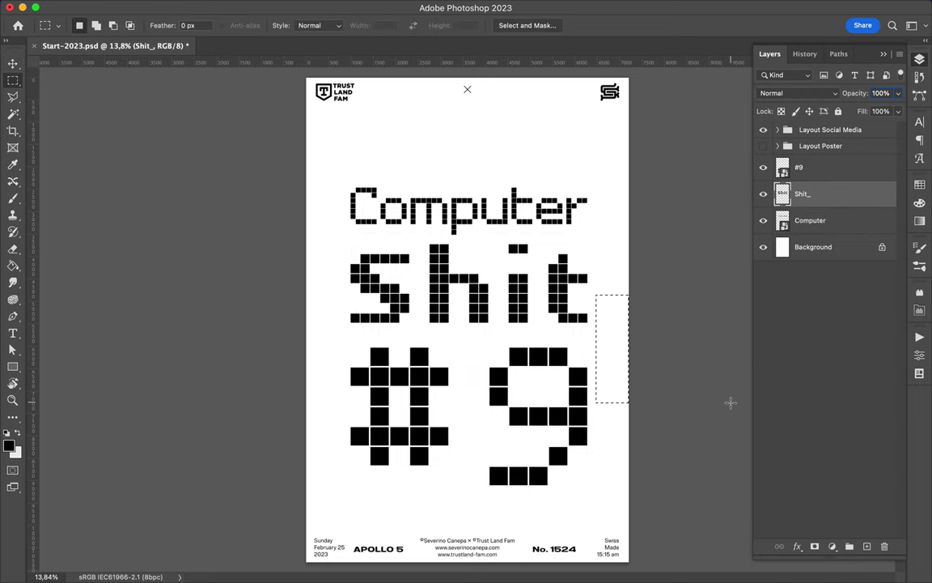
pyautogui.press('v')
pyautogui.hotkey('ctrl', 'd')
# Step: Raise #9 slightly and shift all three lines to the left
pyautogui.keyDown('ctrl'); pyautogui.click(512, 385); pyautogui.keyUp('ctrl')
pyautogui.moveTo(512, 385)
pyautogui.mouseDown()
pyautogui.moveTo(502, 385)
pyautogui.moveTo(523, 363)
pyautogui.mouseUp()
pyautogui.keyDown('ctrl'); pyautogui.click(459, 218); pyautogui.keyUp('ctrl')
pyautogui.keyDown('ctrl'); pyautogui.keyDown('shift'); pyautogui.click(481, 287); pyautogui.keyUp('shift'); pyautogui.keyUp('ctrl')
pyautogui.keyDown('ctrl'); pyautogui.keyDown('shift'); pyautogui.click(493, 357); pyautogui.keyUp('shift'); pyautogui.keyUp('ctrl')
pyautogui.hotkey('ctrl', 'z')
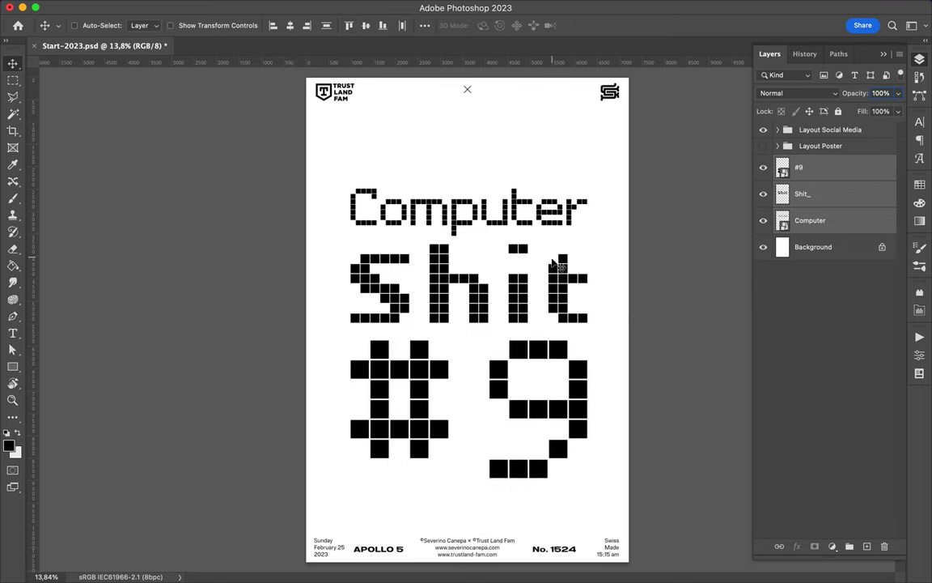
pyautogui.moveTo(553, 261); pyautogui.dragTo(508, 261)
# Step: Erase the stray dash left beside Shit
pyautogui.press('m')
pyautogui.moveTo(578, 288); pyautogui.dragTo(653, 364)
pyautogui.click(802, 194)
pyautogui.press('Delete')
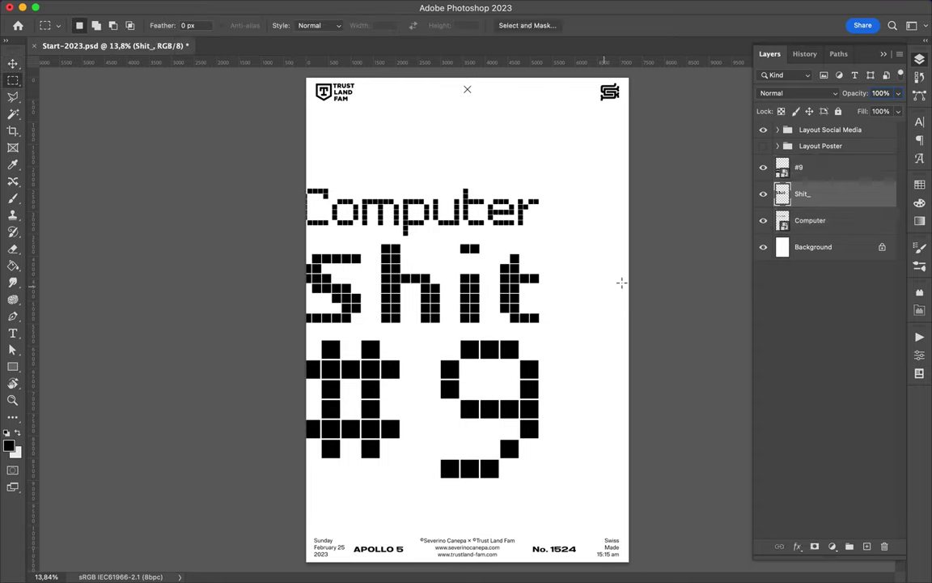
# Step: Centre the three stacked lines on the canvas and nudge them slightly left
pyautogui.keyDown('ctrl'); pyautogui.click(809, 167); pyautogui.keyUp('ctrl')
pyautogui.keyDown('ctrl'); pyautogui.click(809, 221); pyautogui.keyUp('ctrl')
pyautogui.press('v')
pyautogui.click(290, 25)
pyautogui.click(365, 25)
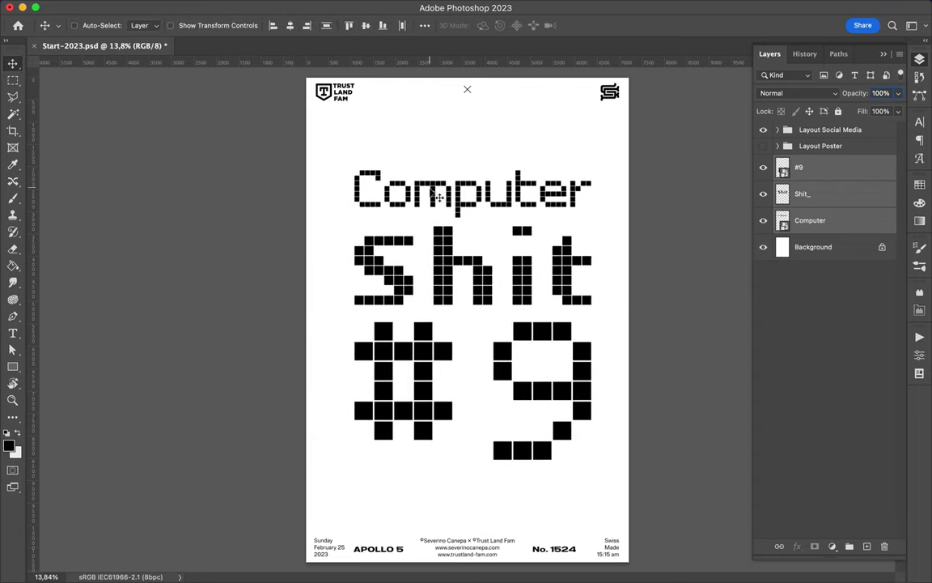
pyautogui.moveTo(437, 197); pyautogui.dragTo(432, 196)
# Step: Draw a blue-filled rectangle covering the whole poster
pyautogui.scroll(-1, 437, 197)
pyautogui.press('u')
pyautogui.click(187, 25)
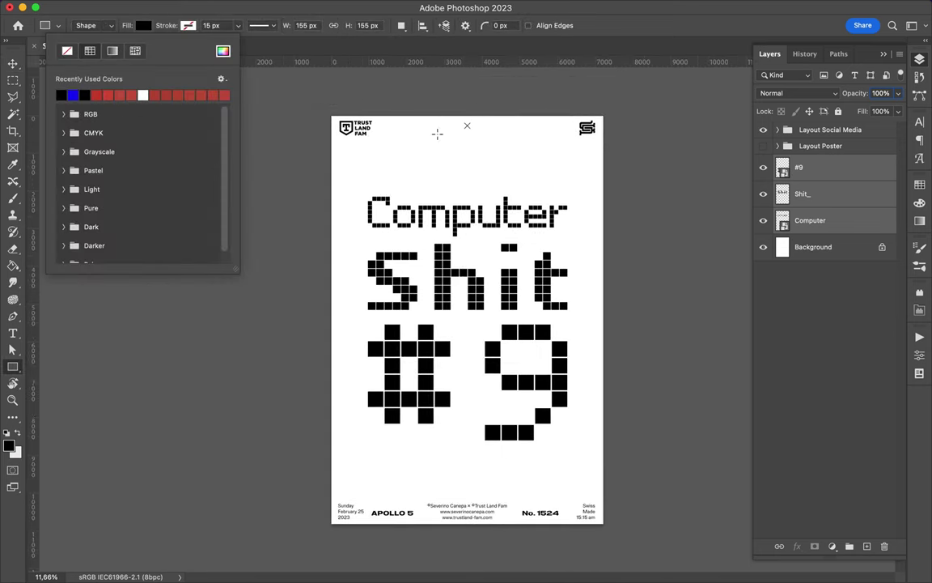
pyautogui.click(222, 51)
pyautogui.click(558, 77)
pyautogui.click(703, 58)
pyautogui.moveTo(330, 115); pyautogui.dragTo(606, 530)
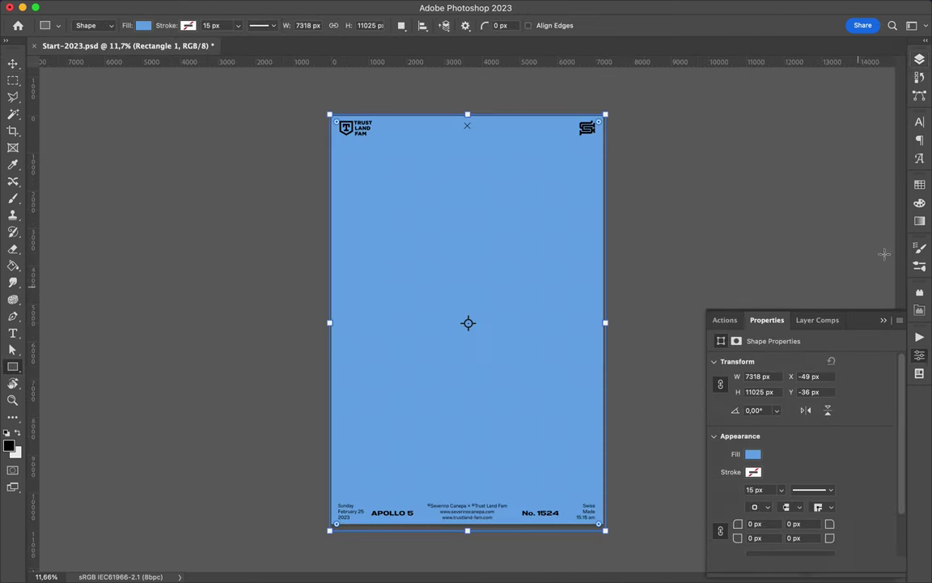
# Step: Place the rectangle just above Background and lighten its fill blue
pyautogui.click(919, 59)
pyautogui.moveTo(822, 164); pyautogui.dragTo(859, 254)
pyautogui.press('a')
pyautogui.click(918, 204)
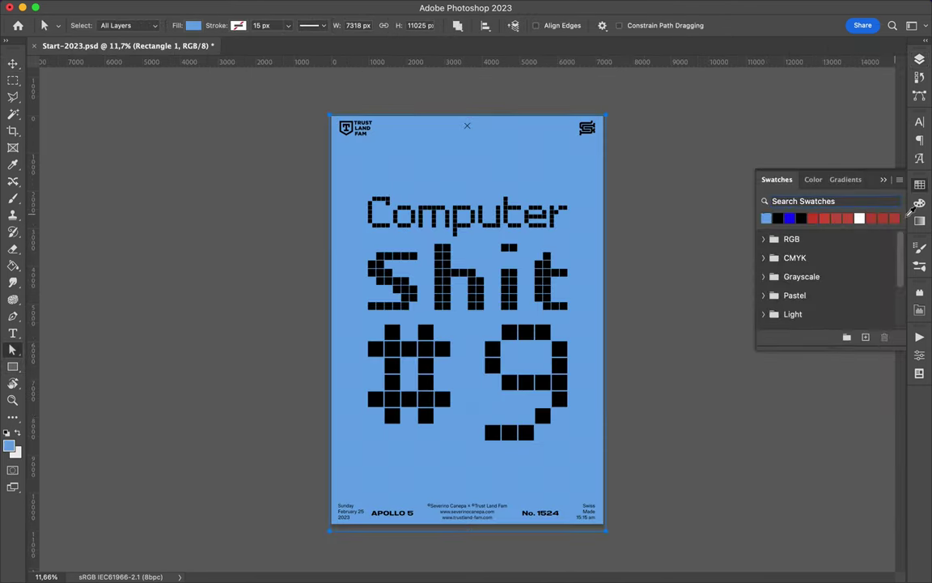
pyautogui.click(920, 203)
pyautogui.click(193, 25)
# Step: Duplicate the blue rectangle and shrink the copy into a band across the top
pyautogui.press('v')
pyautogui.scroll(1, 495, 215)
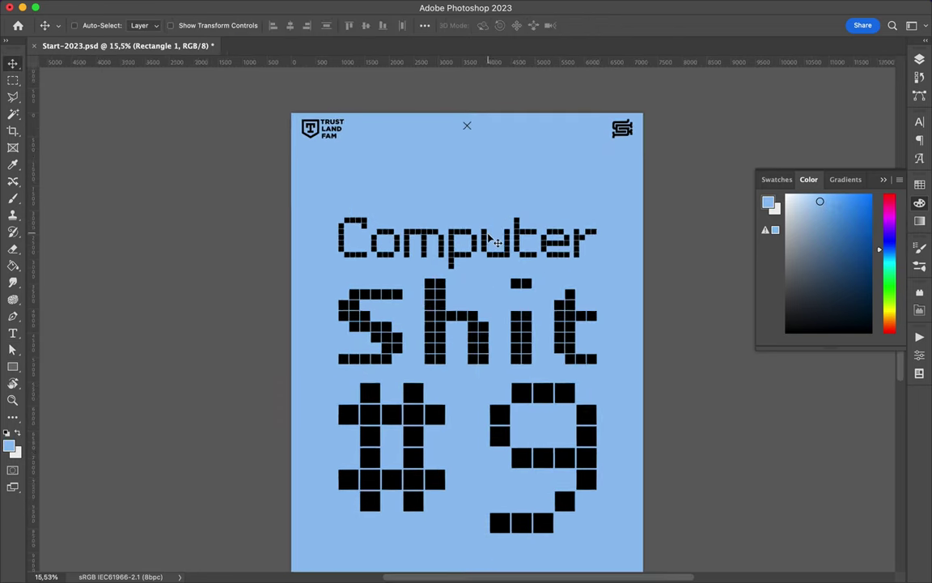
pyautogui.scroll(-1, 496, 242)
pyautogui.click(919, 59)
pyautogui.hotkey('ctrl', 'j')
pyautogui.hotkey('ctrl', 't')
pyautogui.moveTo(467, 548); pyautogui.dragTo(467, 150)
pyautogui.press('Return')
# Step: Fill the band with a gradient whose left opacity stop is 0%
pyautogui.press('a')
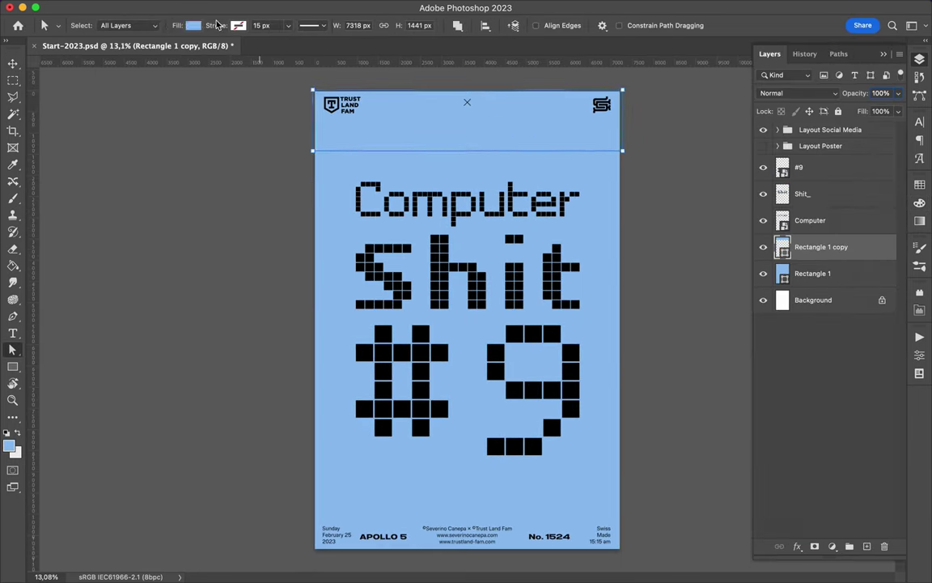
pyautogui.click(193, 25)
pyautogui.click(193, 25)
pyautogui.click(163, 50)
pyautogui.doubleClick(110, 199)
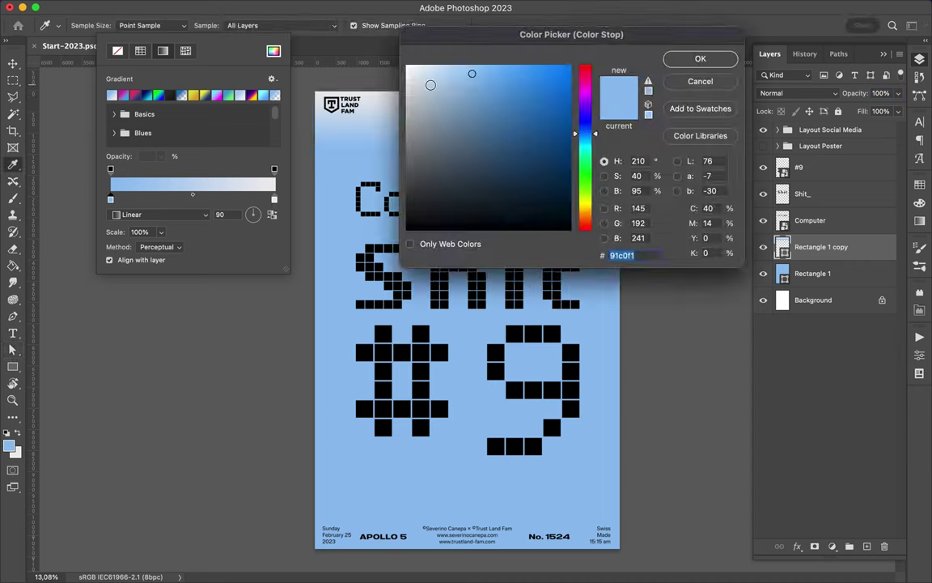
pyautogui.press('Return')
pyautogui.click(110, 169)
pyautogui.write('0')
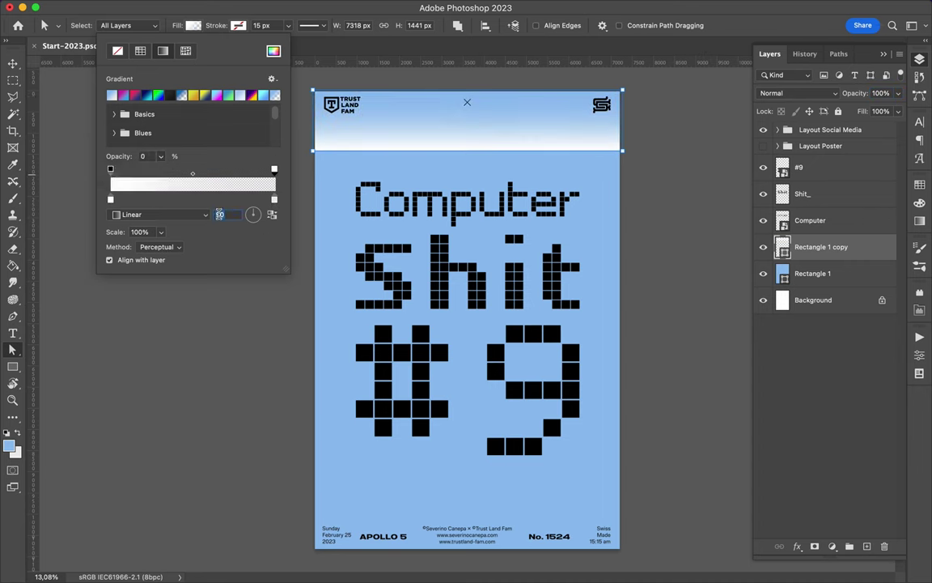
pyautogui.press('Return')
# Step: Stretch the gradient band further down the poster
pyautogui.press('v')
pyautogui.hotkey('ctrl', 't')
pyautogui.moveTo(467, 150); pyautogui.dragTo(467, 183)
pyautogui.press('Return')
# Step: Duplicate the gradient band, try a Mosaic filter on the copy, then hide that copy
pyautogui.click(300, 7)
pyautogui.moveTo(308, 209)
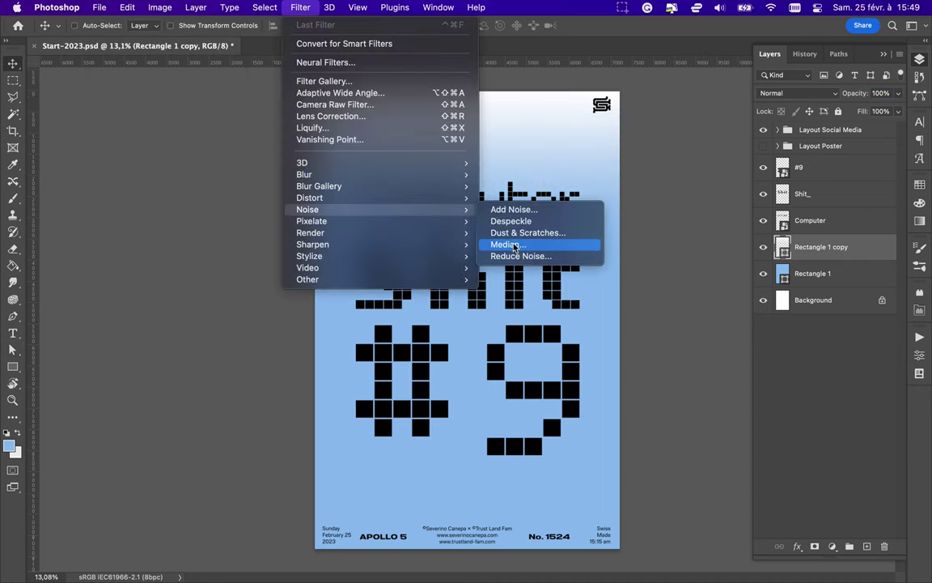
pyautogui.click(821, 246)
pyautogui.hotkey('ctrl', 'j')
pyautogui.click(300, 8)
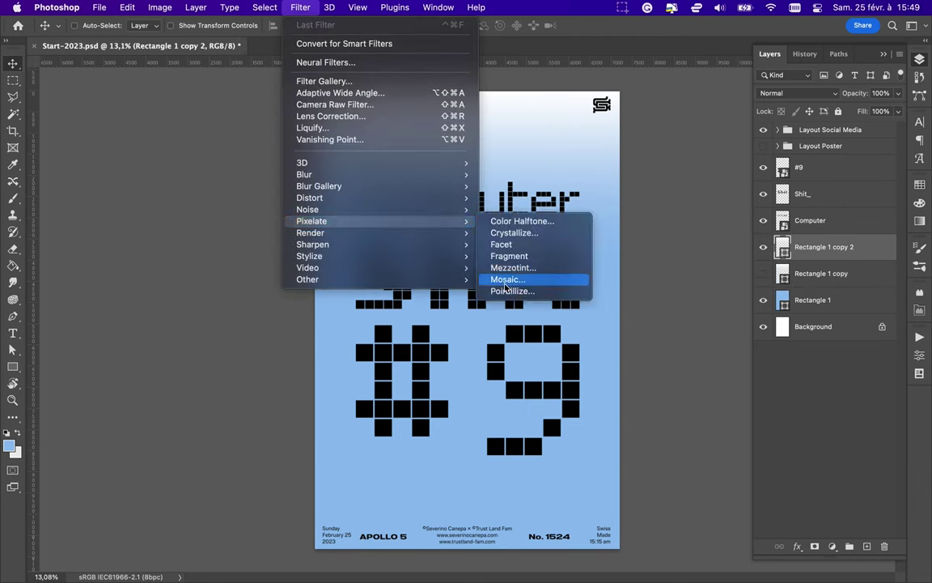
pyautogui.click(509, 279)
pyautogui.press('Escape')
pyautogui.click(763, 247)
pyautogui.click(821, 273)
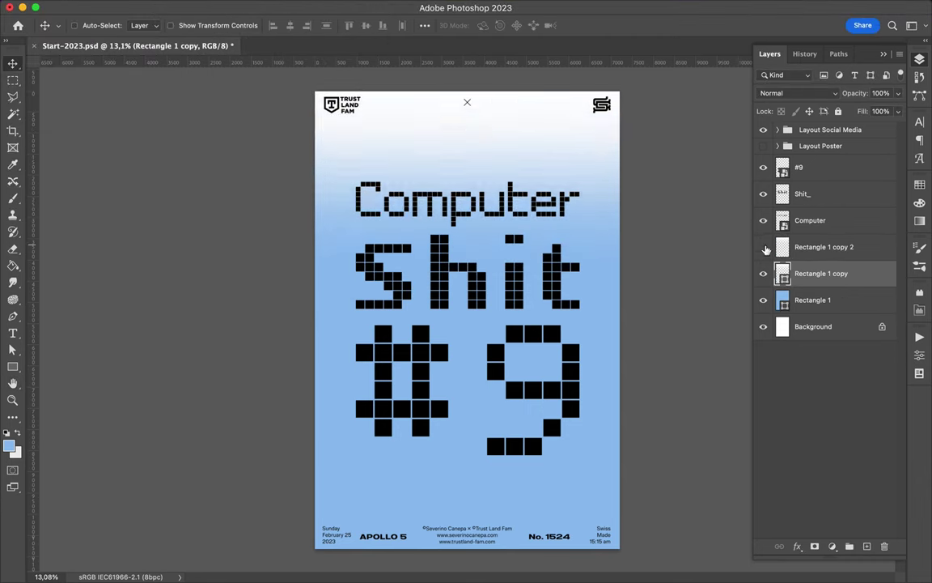
# Step: Apply a Wave distortion to the top gradient band, converting the shape so the filter applies
pyautogui.click(300, 7)
pyautogui.click(503, 279)
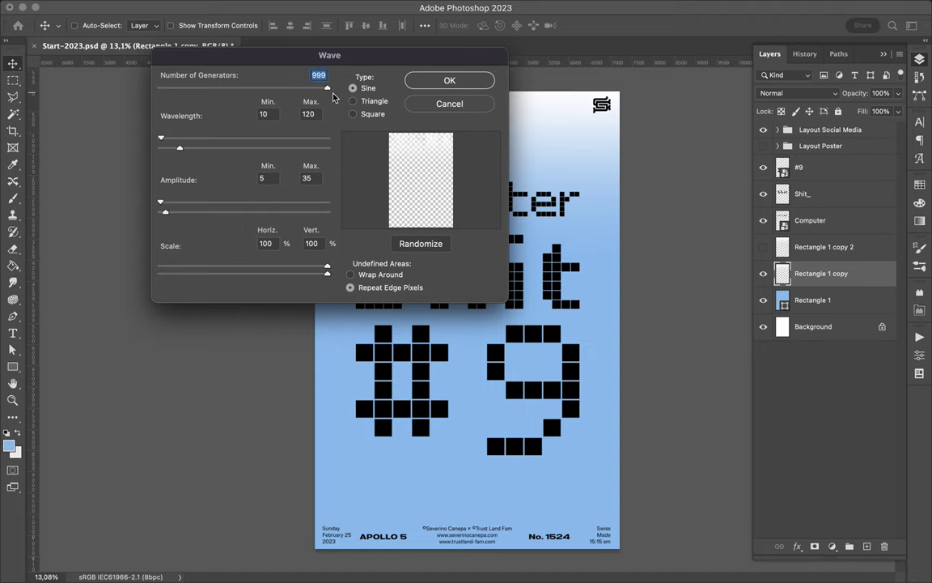
pyautogui.click(449, 80)
pyautogui.click(300, 7)
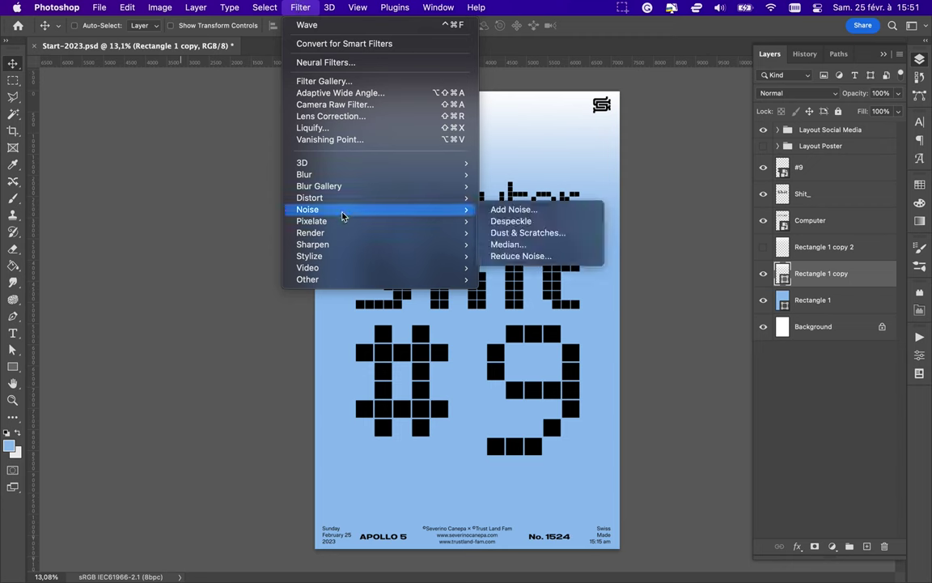
pyautogui.click(510, 280)
pyautogui.click(474, 247)
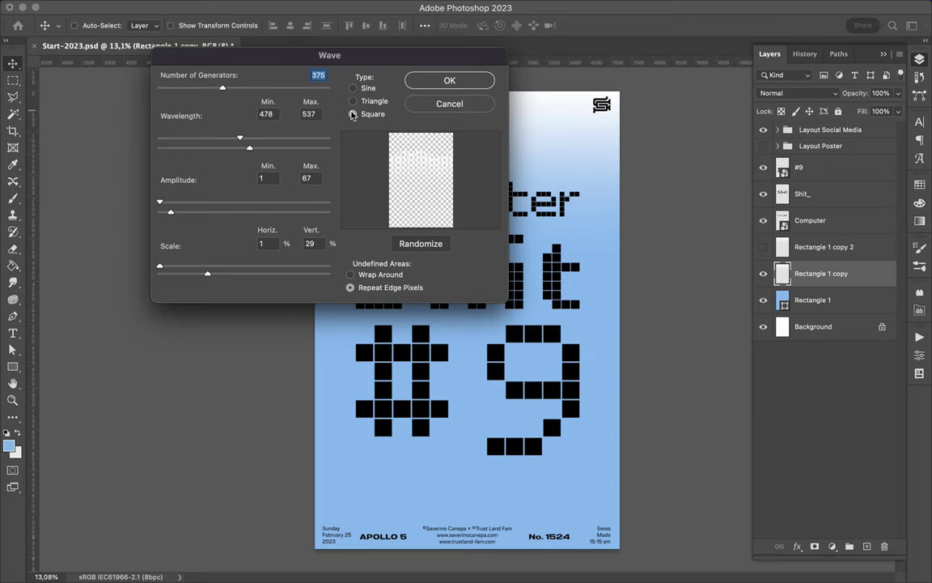
pyautogui.click(451, 80)
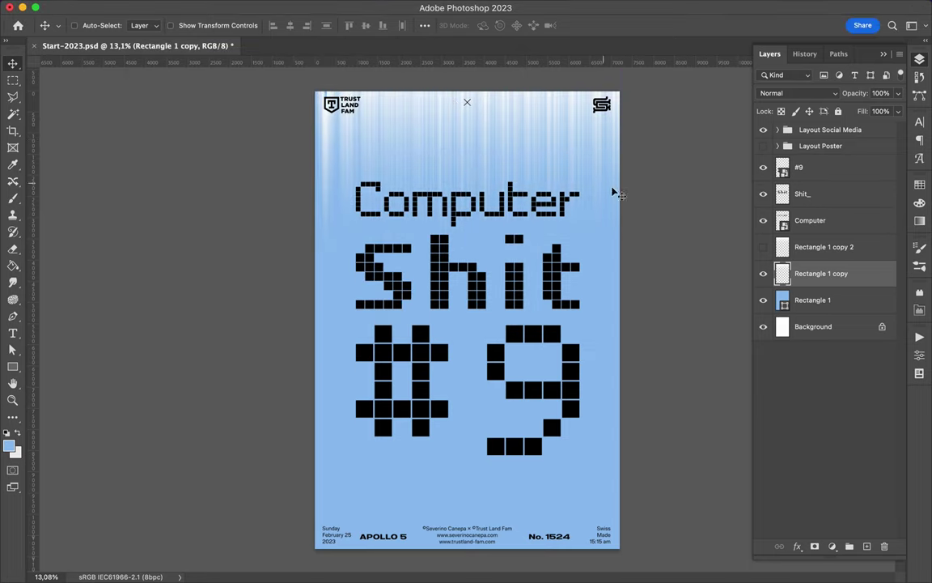
# Step: Duplicate the waved band, pixelate it with Mosaic, and flip the copy to the poster's bottom
pyautogui.press('super+j')
pyautogui.click(300, 7)
pyautogui.click(509, 279)
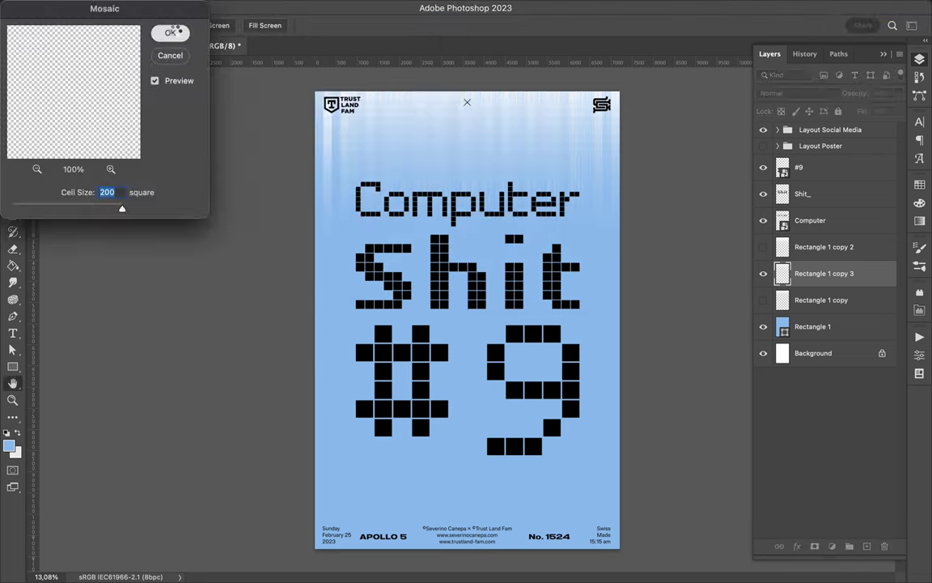
pyautogui.press('Return')
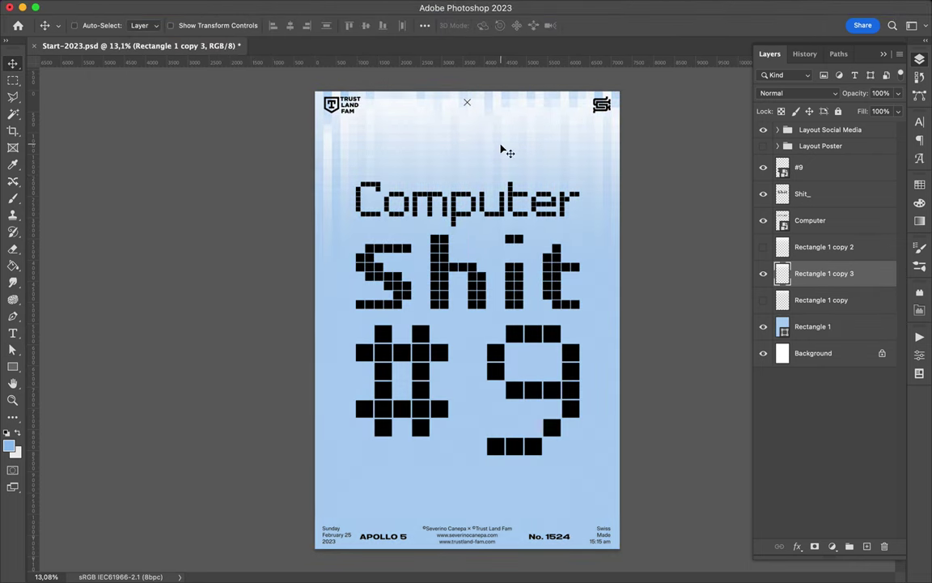
pyautogui.press('super+t')
pyautogui.moveTo(502, 150)
pyautogui.mouseDown()
pyautogui.moveTo(604, 455)
pyautogui.moveTo(608, 375)
pyautogui.mouseUp()
pyautogui.press('Return')
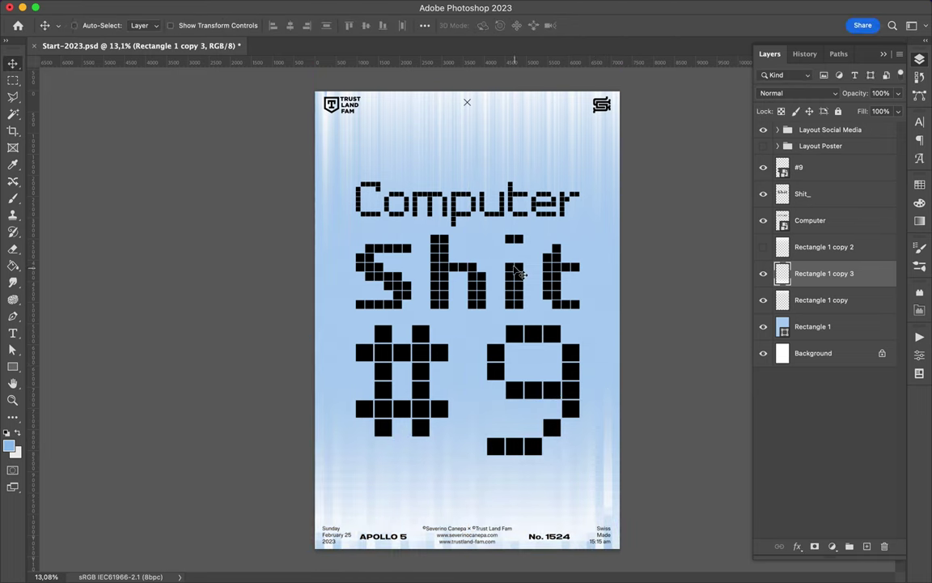
# Step: Draw a rectangle around the title text above the Shit_ layer
pyautogui.keyDown('super'); pyautogui.click(526, 273); pyautogui.keyUp('super')
pyautogui.scroll(-1, 483, 260)
pyautogui.scroll(1, 483, 260)
pyautogui.scroll(-1, 380, 255)
pyautogui.press('m')
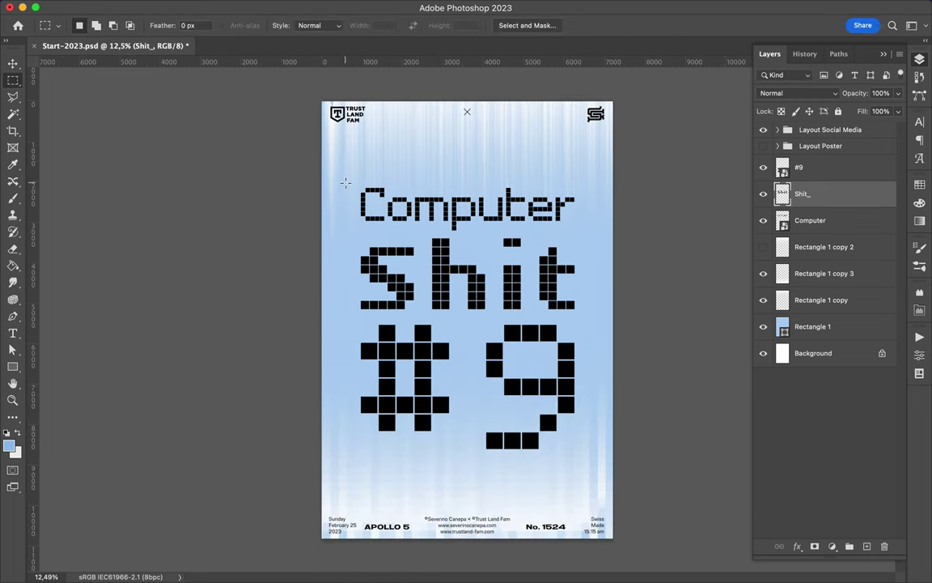
pyautogui.press('u')
pyautogui.moveTo(340, 175); pyautogui.dragTo(593, 465)
# Step: Give the rectangle no fill and a thick white stroke, then rasterize the Rectangle 2 layer
pyautogui.press('a')
pyautogui.click(192, 25)
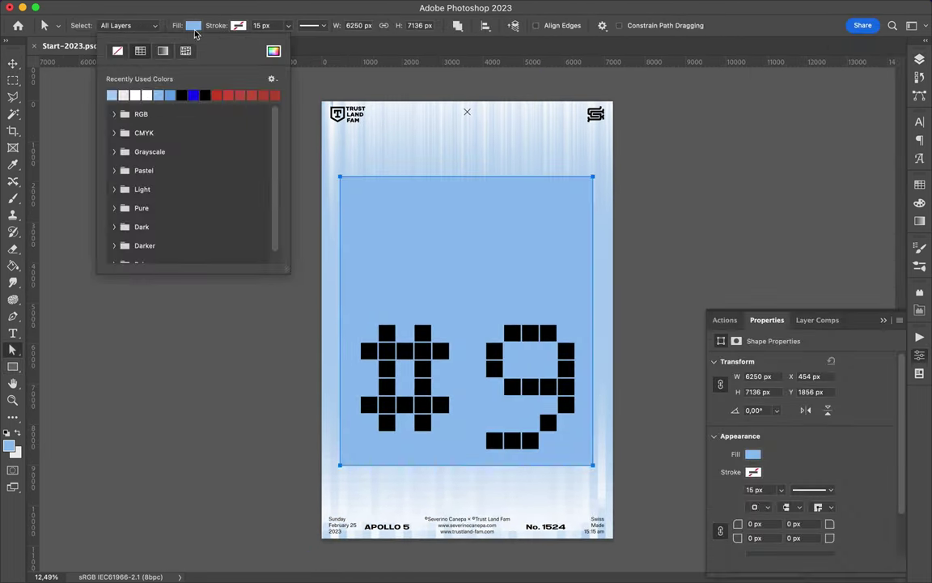
pyautogui.click(108, 94)
pyautogui.click(120, 46)
pyautogui.click(237, 25)
pyautogui.click(284, 27)
pyautogui.moveTo(265, 41); pyautogui.dragTo(301, 42)
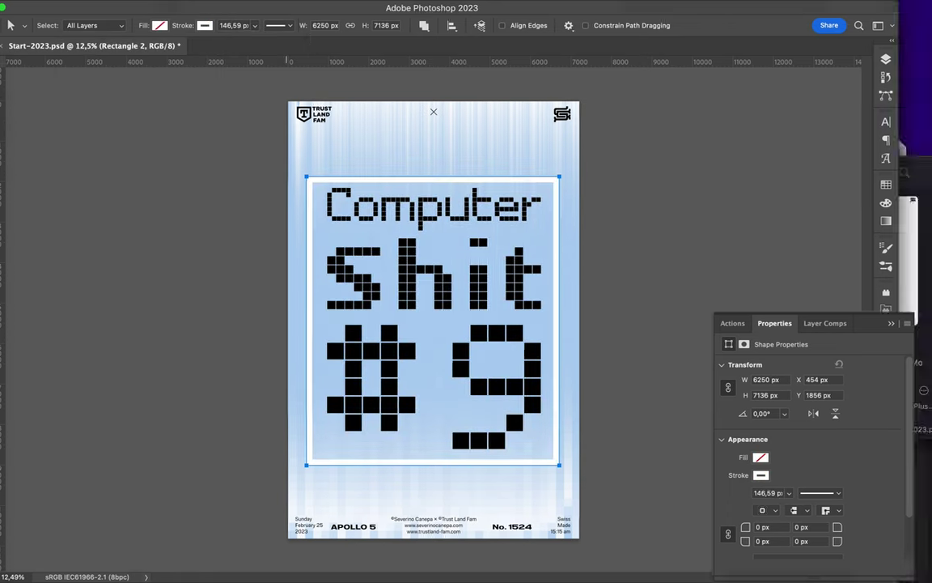
pyautogui.click(919, 59)
pyautogui.rightClick(813, 193)
pyautogui.click(665, 450)
# Step: Choose the Smudge tool with the Stipple Brush preset, test a stroke, and undo it
pyautogui.press('b')
pyautogui.rightClick(19, 198)
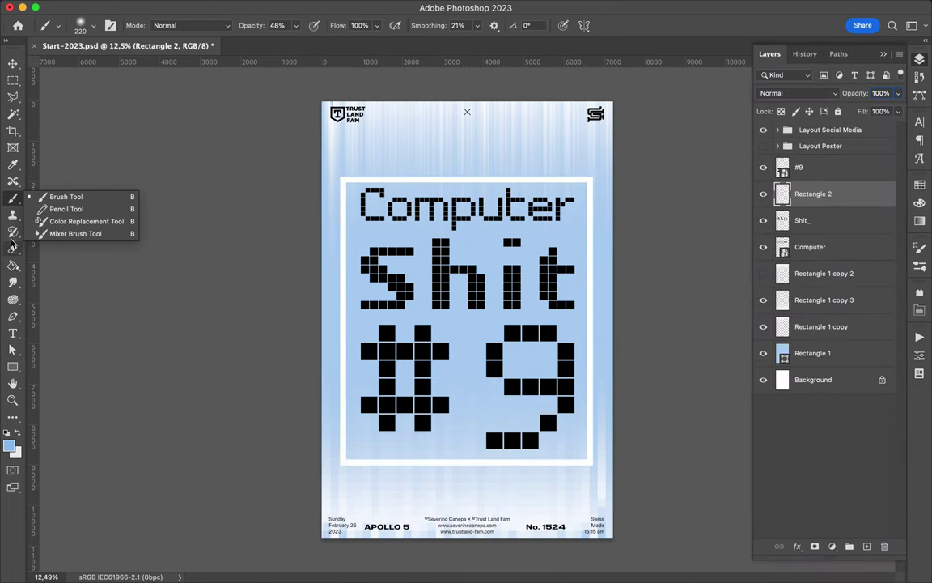
pyautogui.click(56, 212)
pyautogui.click(87, 25)
pyautogui.scroll(-5, 99, 220)
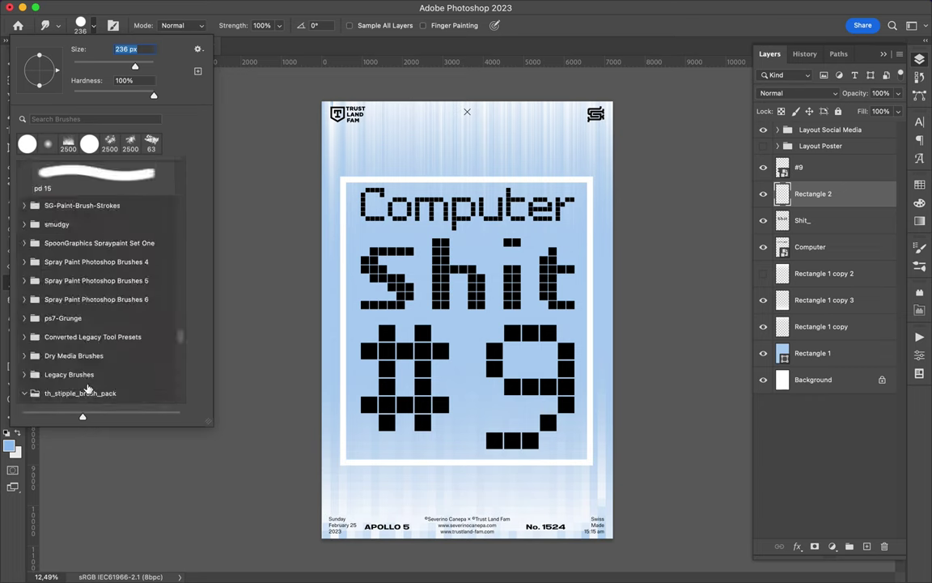
pyautogui.click(24, 285)
pyautogui.click(89, 283)
pyautogui.moveTo(356, 176); pyautogui.dragTo(359, 148)
pyautogui.hotkey('ctrl', 'z')
# Step: Switch to the Hard Round brush and smear the frame's bottom, right and top edges
pyautogui.click(87, 25)
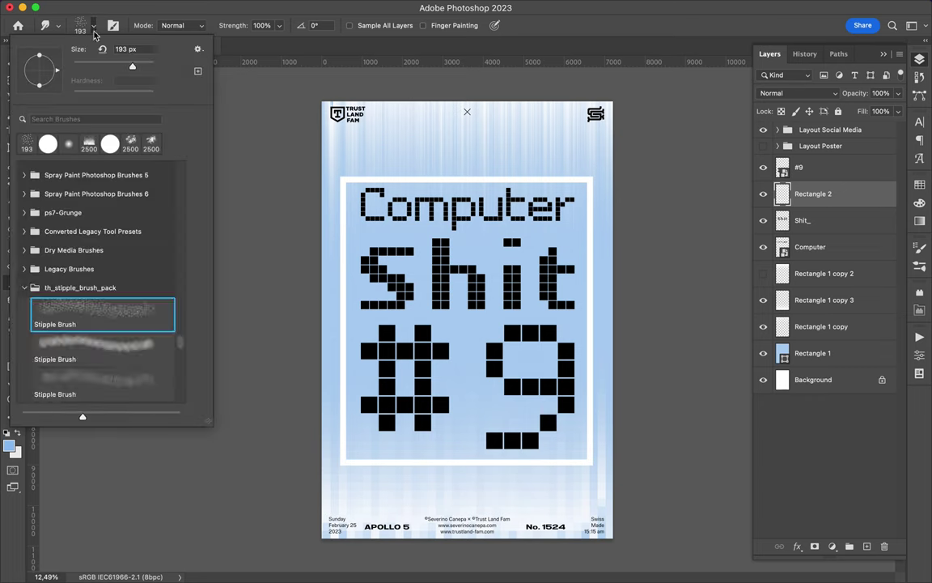
pyautogui.click(25, 267)
pyautogui.click(25, 267)
pyautogui.scroll(5, 31, 281)
pyautogui.scroll(5, 31, 281)
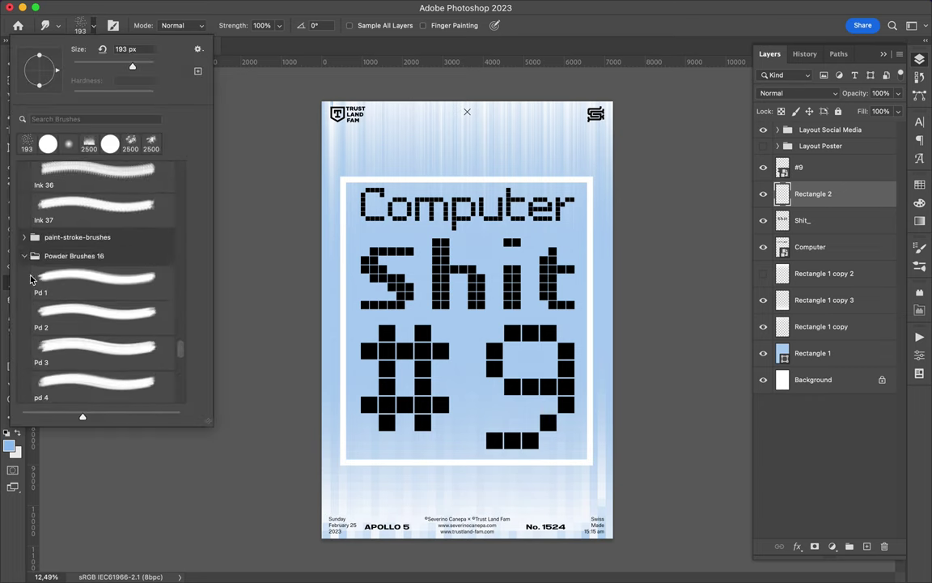
pyautogui.scroll(5, 29, 287)
pyautogui.scroll(5, 27, 296)
pyautogui.scroll(5, 25, 310)
pyautogui.scroll(5, 26, 310)
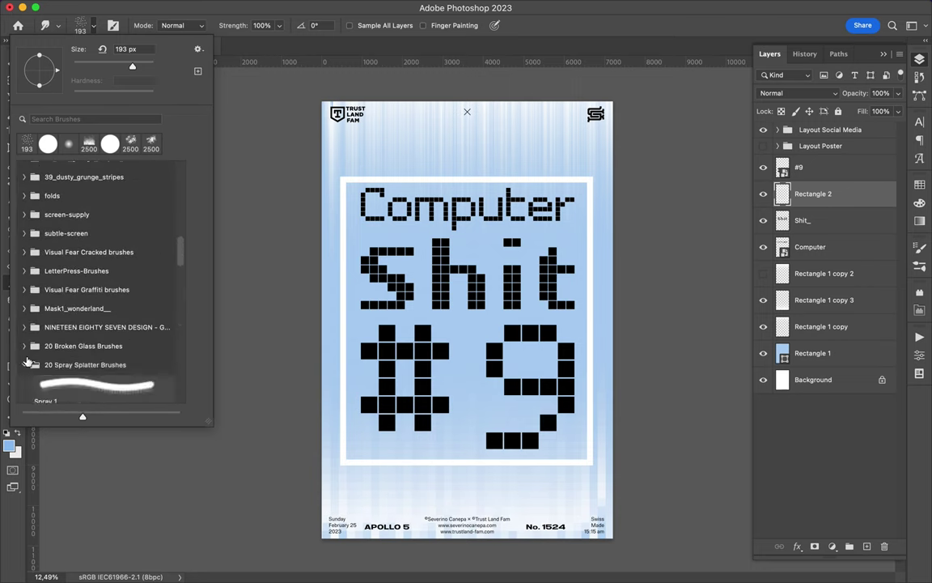
pyautogui.scroll(5, 25, 357)
pyautogui.click(48, 143)
pyautogui.click(351, 190)
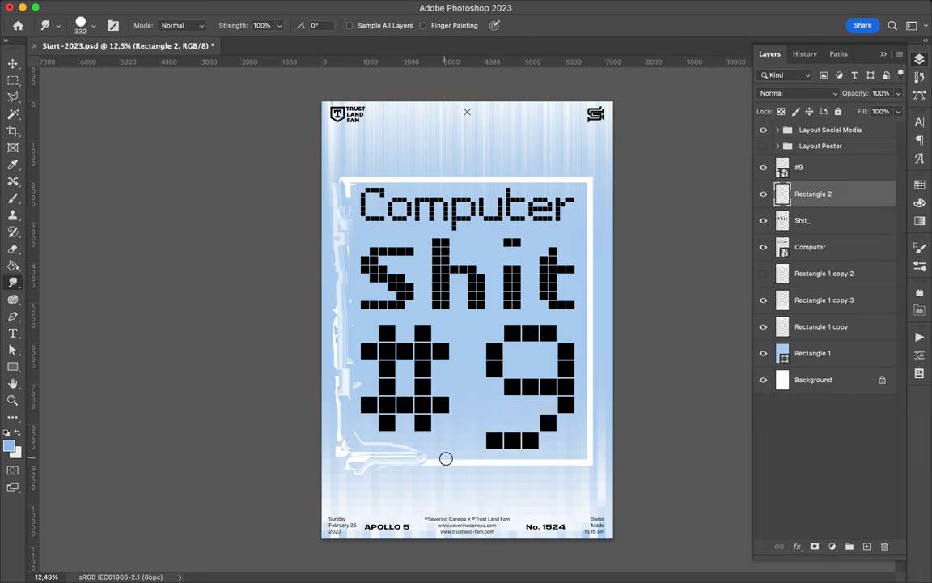
pyautogui.moveTo(446, 458)
pyautogui.mouseDown()
pyautogui.moveTo(593, 455)
pyautogui.moveTo(593, 198)
pyautogui.moveTo(495, 180)
pyautogui.mouseUp()
pyautogui.moveTo(588, 189)
pyautogui.mouseDown()
pyautogui.moveTo(351, 187)
pyautogui.moveTo(484, 176)
pyautogui.mouseUp()
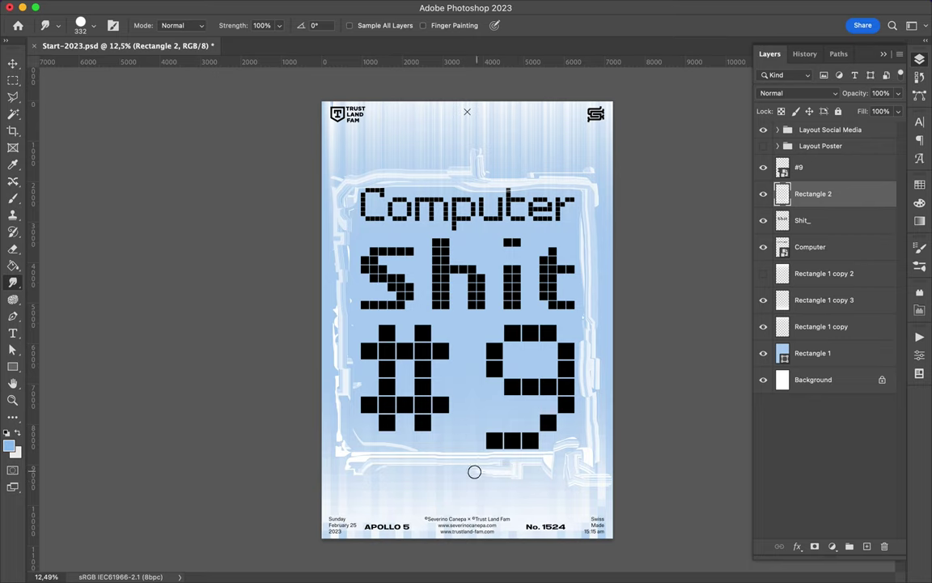
# Step: Merge the selected layers, draw a white-filled rectangle, and clip it to the #9 text
pyautogui.press('v')
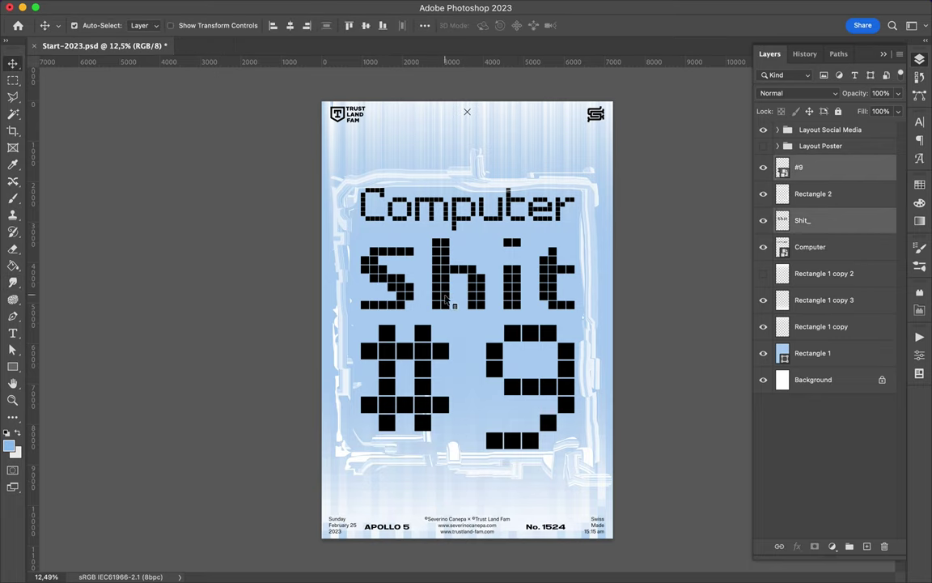
pyautogui.hotkey('ctrl', 'e')
pyautogui.press('u')
pyautogui.moveTo(352, 175); pyautogui.dragTo(592, 461)
pyautogui.click(142, 25)
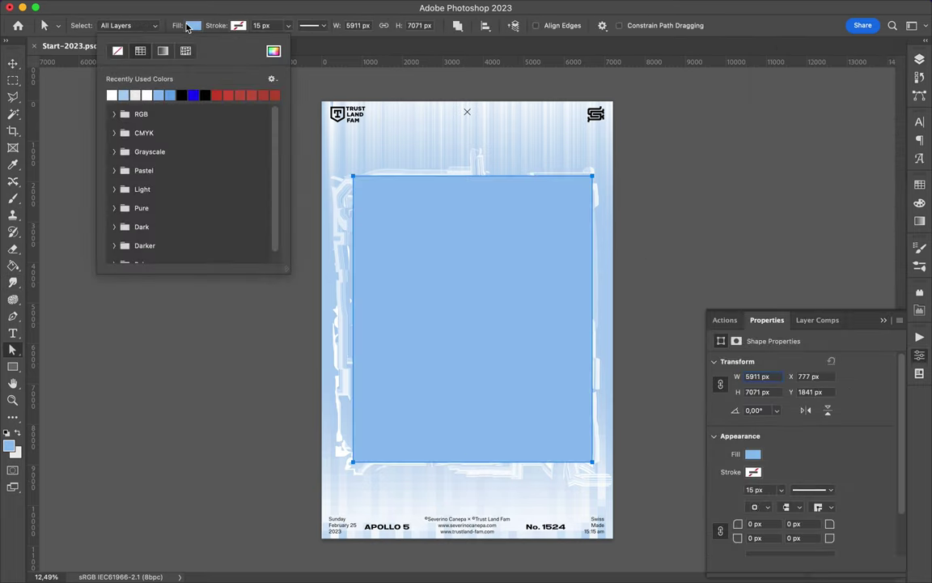
pyautogui.click(111, 80)
pyautogui.press('Return')
pyautogui.hotkey('ctrl', 'alt', 'g')
# Step: Duplicate the Rectangle 2 frame, merge the text into Rectangle 3, and duplicate the merged text
pyautogui.press('v')
pyautogui.keyDown('ctrl'); pyautogui.click(495, 188); pyautogui.keyUp('ctrl')
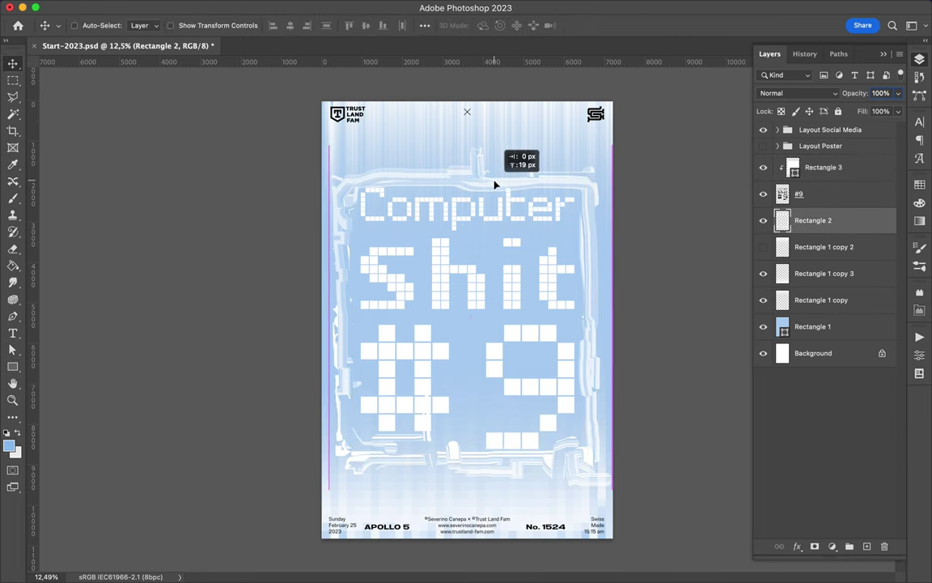
pyautogui.scroll(2, 493, 183)
pyautogui.hotkey('ctrl', 'j')
pyautogui.moveTo(801, 194); pyautogui.dragTo(814, 195)
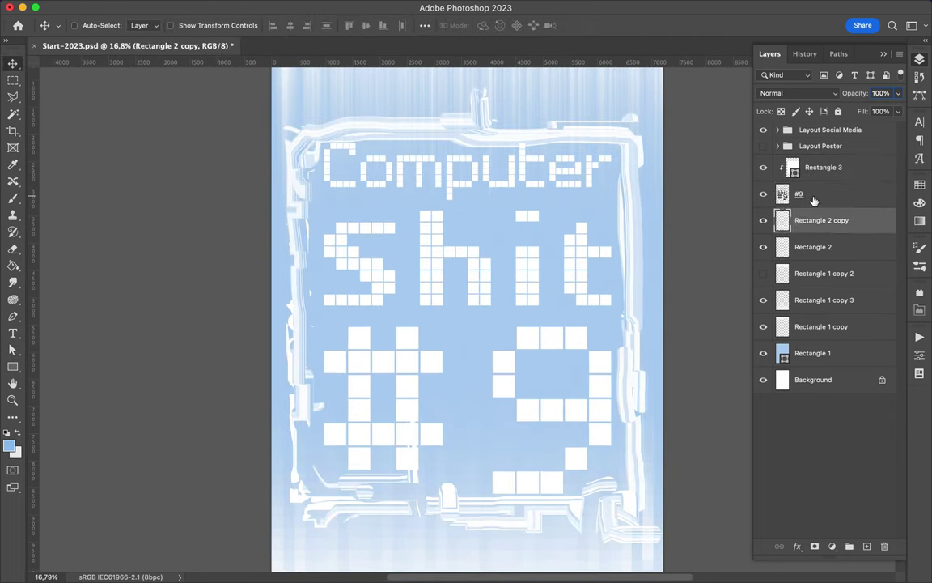
pyautogui.hotkey('ctrl', 'e')
pyautogui.hotkey('ctrl', 'j')
# Step: Switch to the Smudge tool and select the Rectangle 2 copy frame layer's blend modes
pyautogui.press('b')
pyautogui.press('r')
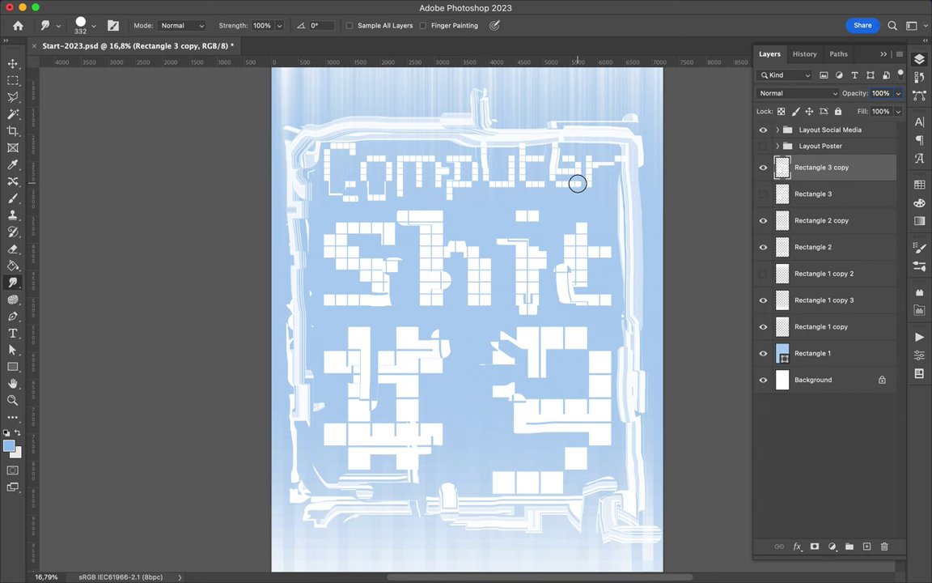
pyautogui.click(822, 220)
pyautogui.click(797, 93)
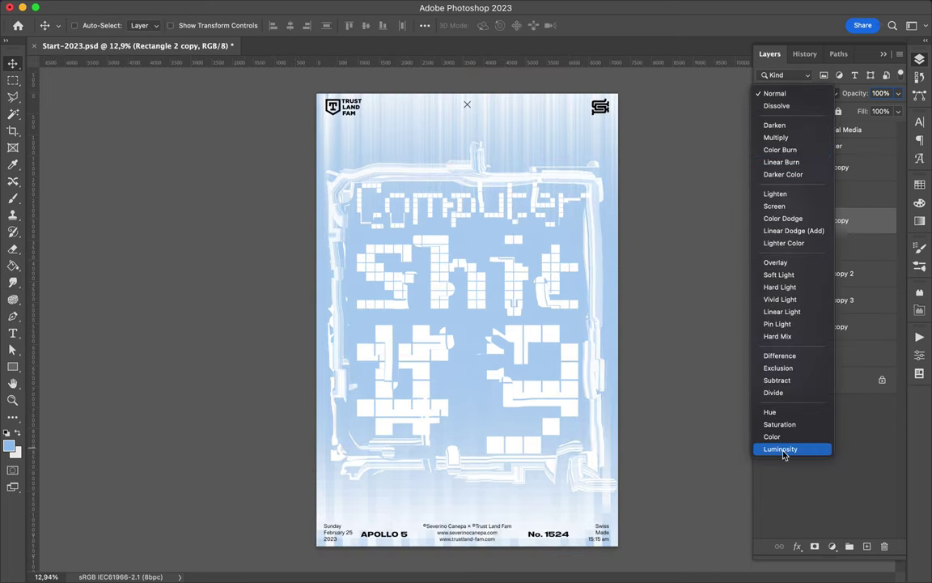
# Step: Set the Rectangle 2 copy frame layer's blend mode to Multiply
pyautogui.click(776, 137)
pyautogui.click(556, 270)
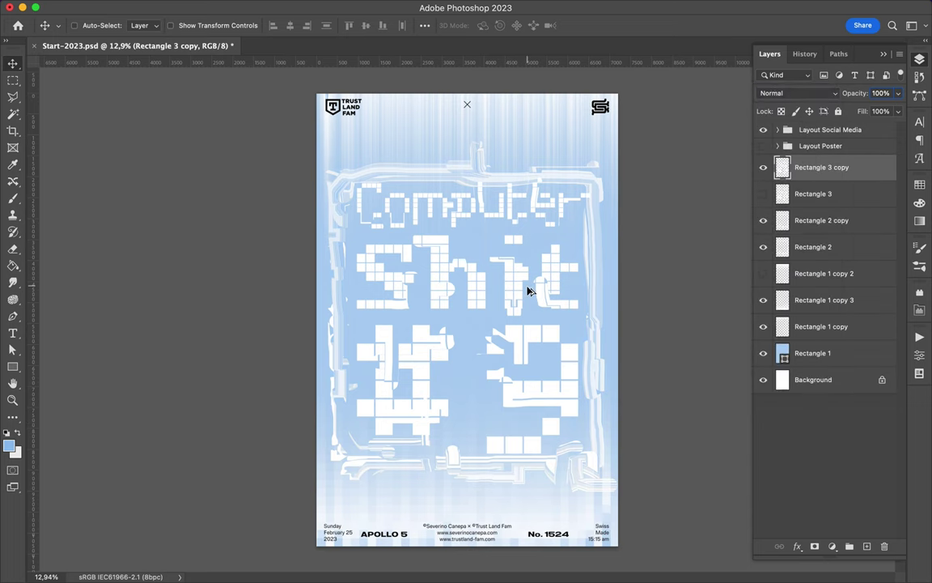
pyautogui.scroll(3, 529, 242)
pyautogui.scroll(-3, 518, 178)
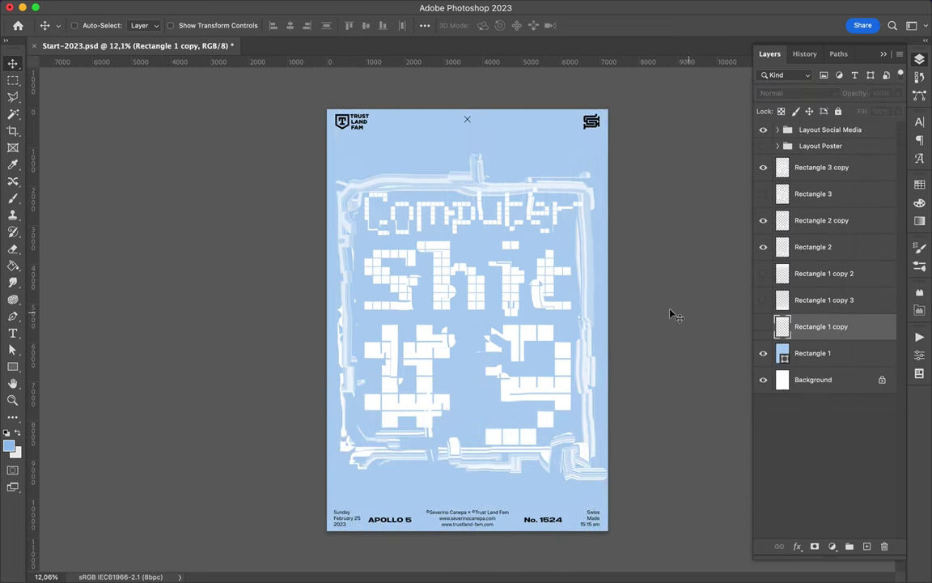
pyautogui.click(553, 222)
pyautogui.scroll(2, 520, 223)
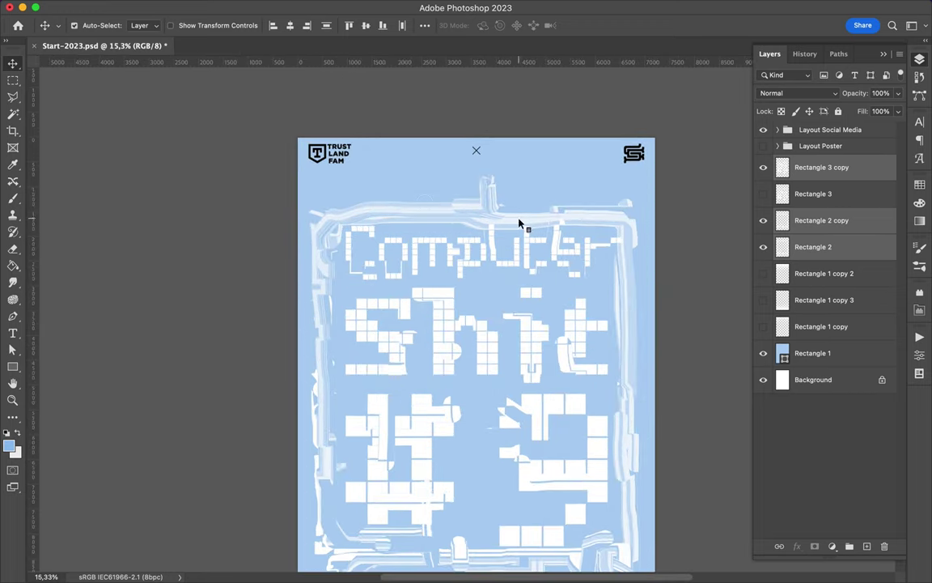
# Step: Delete the Rectangle 2 copy layer, keep Normal blending, and return to the Smudge tool
pyautogui.press('r')
pyautogui.press('v')
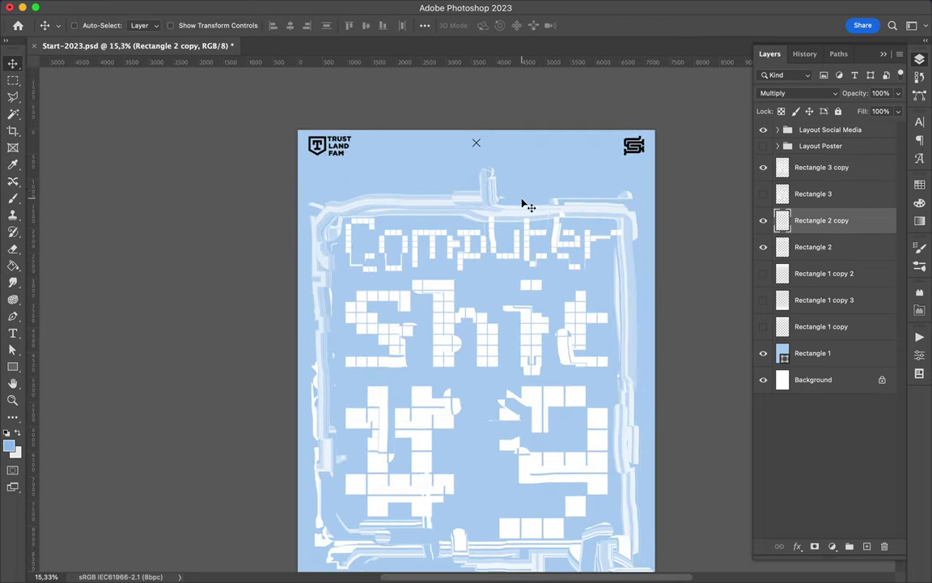
pyautogui.scroll(-5, 526, 207)
pyautogui.press('Delete')
pyautogui.click(797, 93)
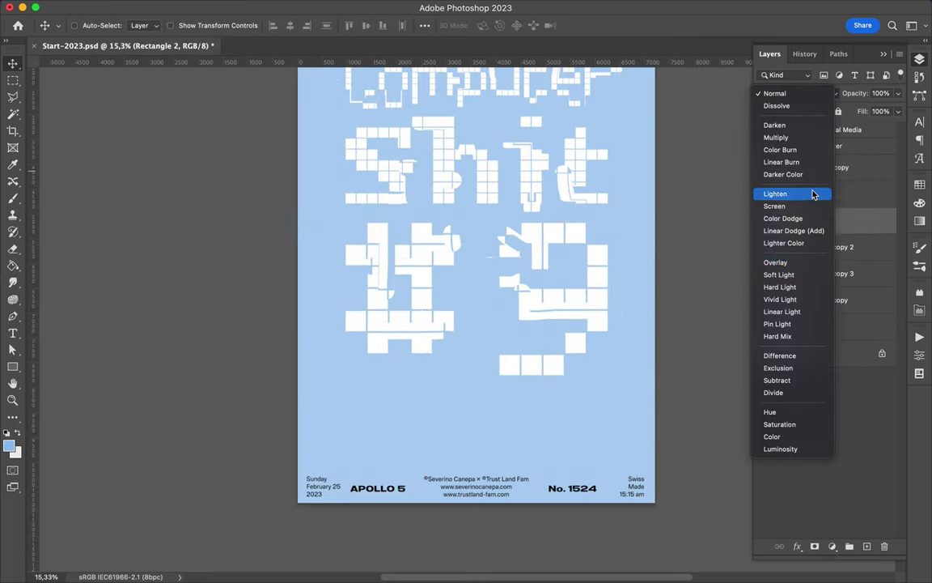
pyautogui.press('Escape')
pyautogui.click(14, 282)
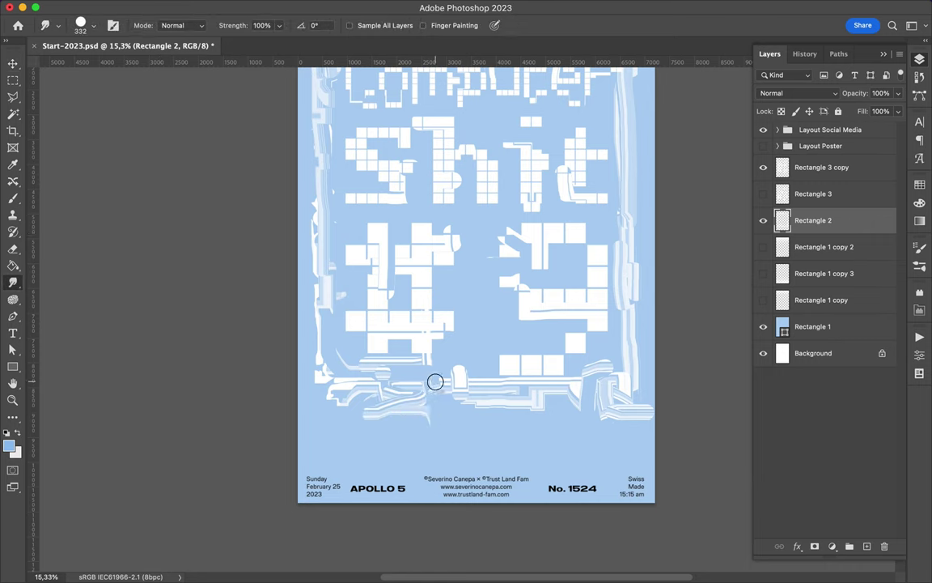
# Step: Smear the frame's right, top and bottom edges with the Smudge tool
pyautogui.scroll(3, 483, 406)
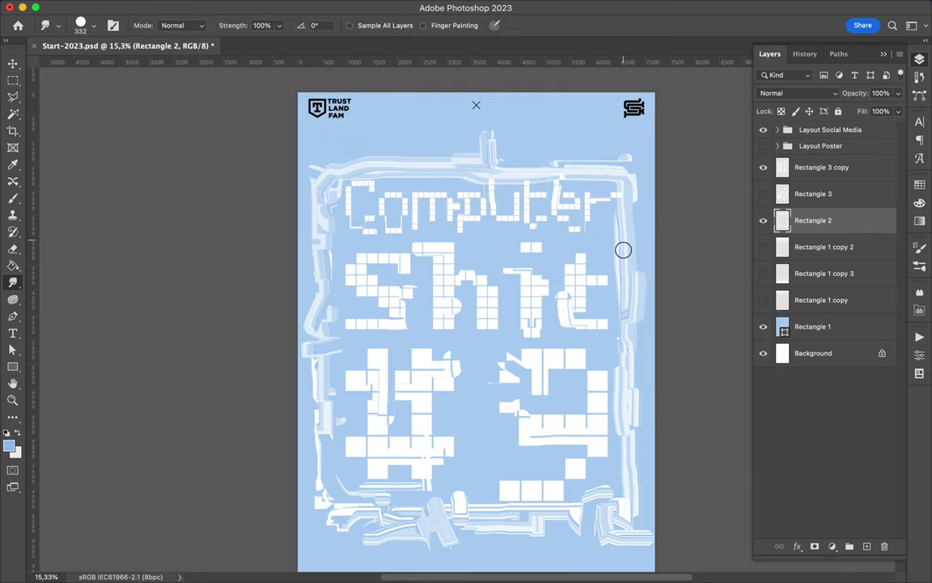
pyautogui.moveTo(623, 250); pyautogui.dragTo(611, 162)
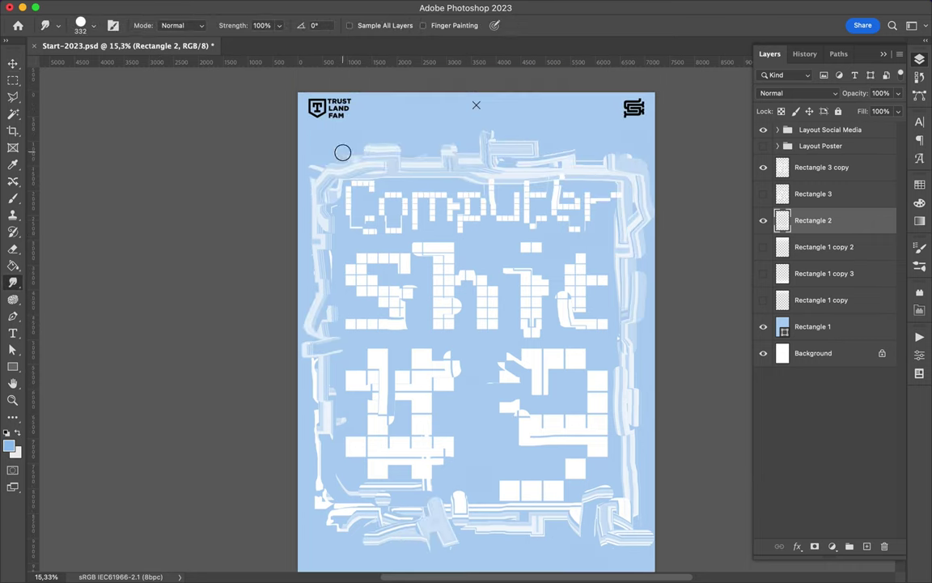
pyautogui.moveTo(435, 154); pyautogui.dragTo(478, 146)
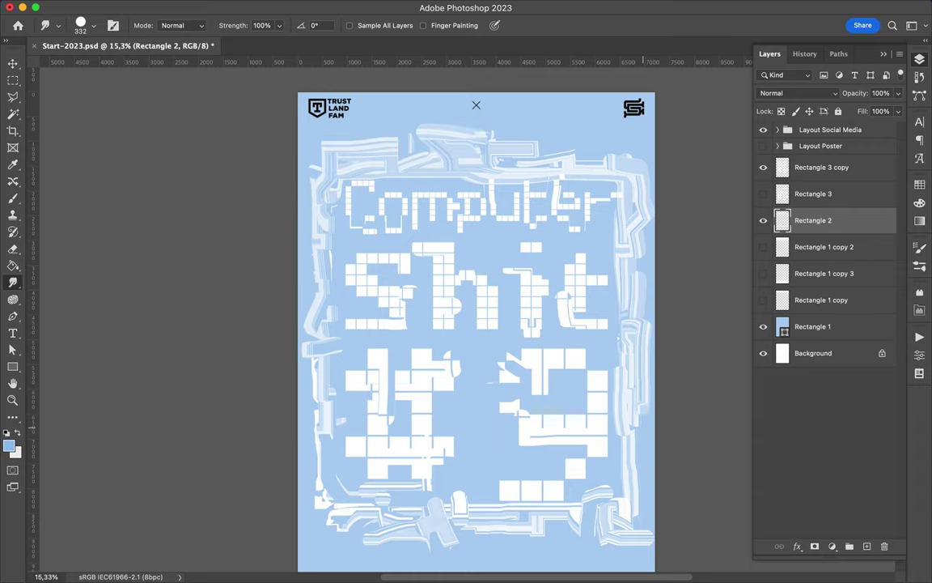
pyautogui.moveTo(603, 485); pyautogui.dragTo(601, 507)
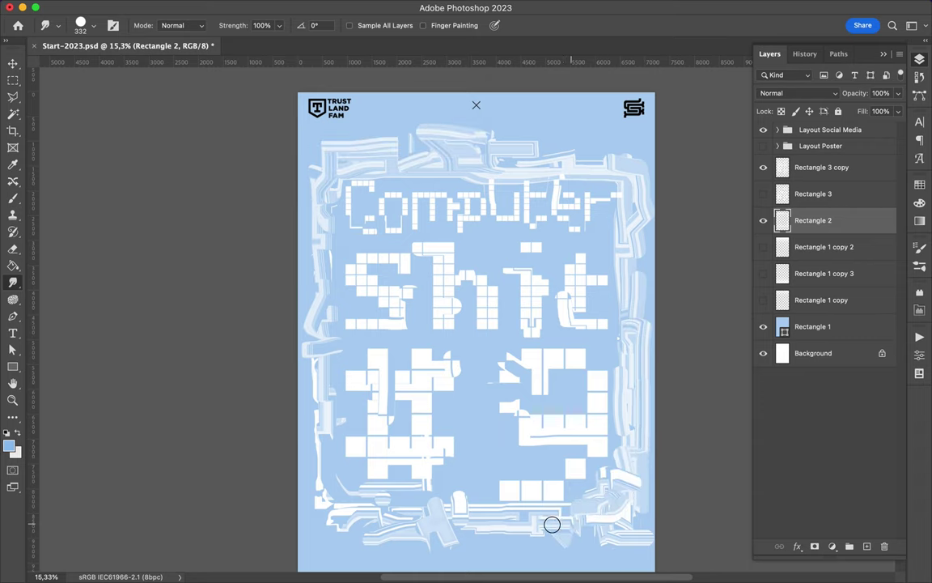
pyautogui.scroll(-3, 325, 436)
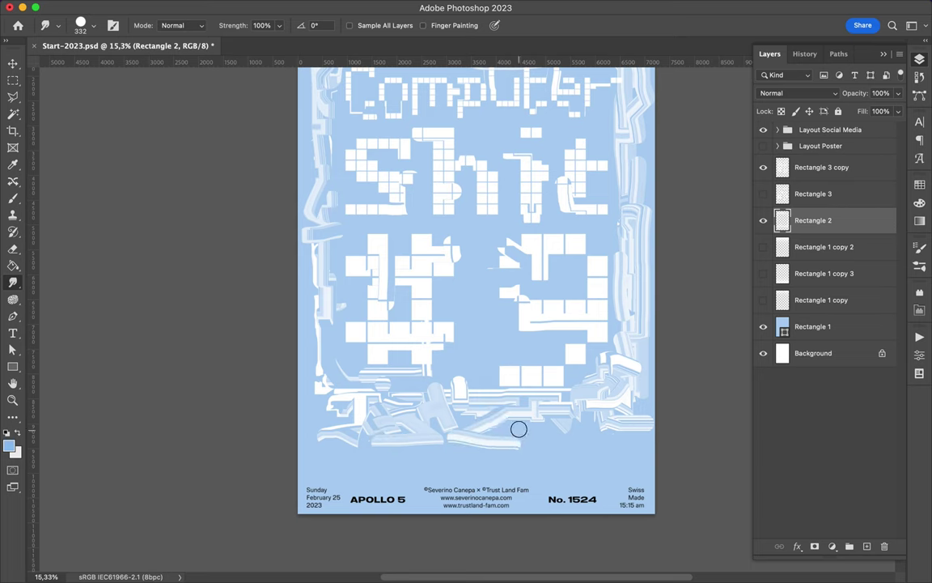
pyautogui.scroll(-1, 391, 323)
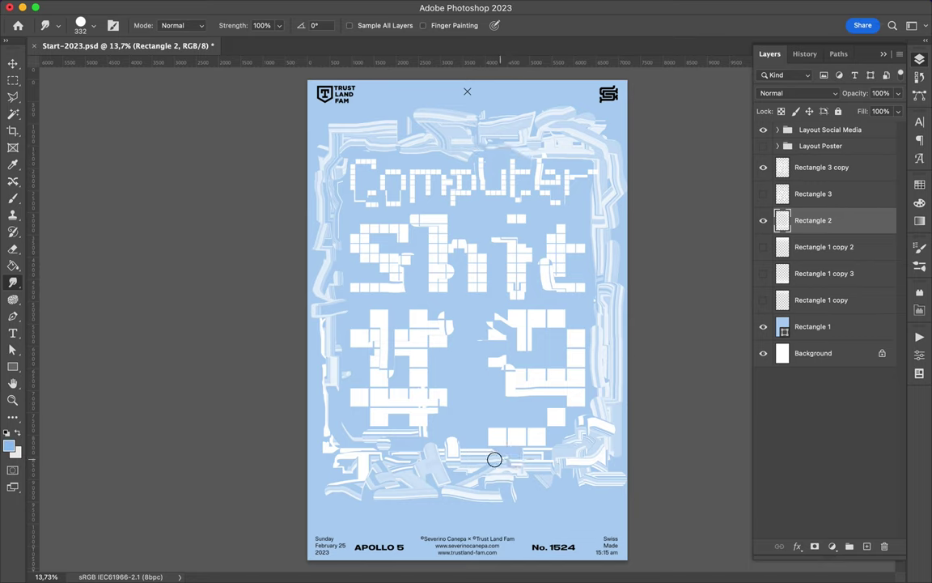
pyautogui.moveTo(410, 470)
pyautogui.mouseDown()
pyautogui.moveTo(467, 499)
pyautogui.moveTo(529, 493)
pyautogui.moveTo(619, 505)
pyautogui.mouseUp()
# Step: Enlarge the smudge brush to 1040 px and smear the frame's bottom and top-right areas
pyautogui.click(93, 25)
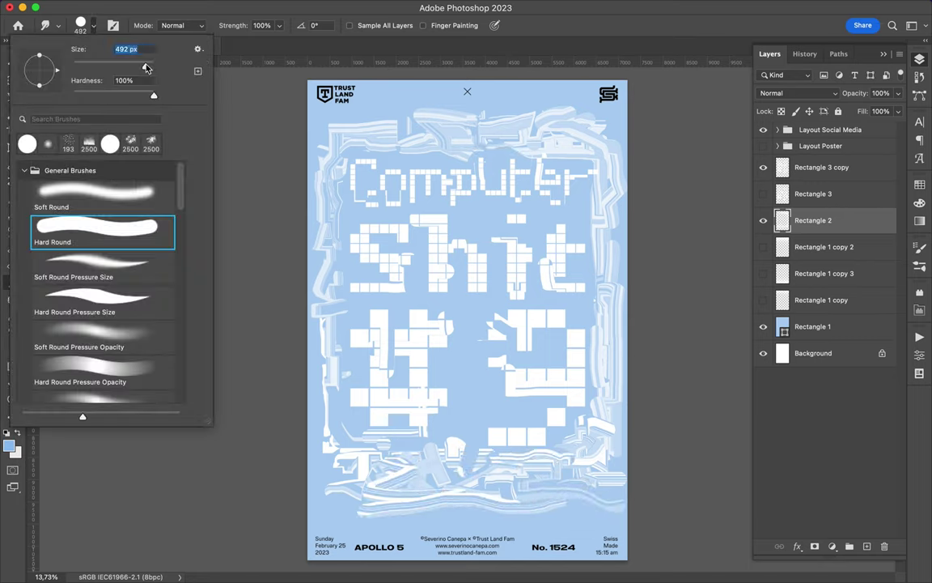
pyautogui.moveTo(122, 62); pyautogui.dragTo(136, 62)
pyautogui.click(430, 462)
pyautogui.moveTo(426, 527)
pyautogui.mouseDown()
pyautogui.moveTo(545, 524)
pyautogui.moveTo(477, 499)
pyautogui.mouseUp()
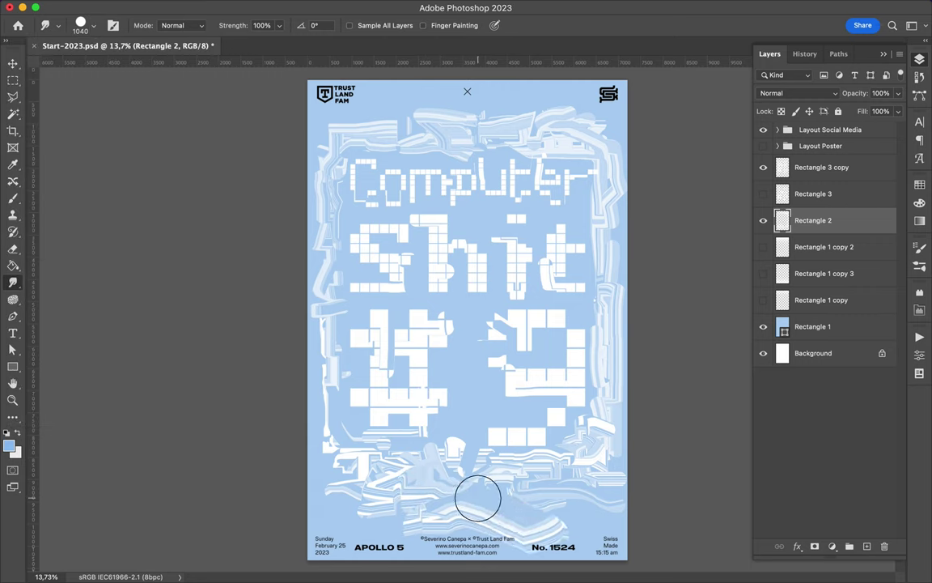
pyautogui.moveTo(541, 99)
pyautogui.mouseDown()
pyautogui.moveTo(566, 105)
pyautogui.moveTo(426, 119)
pyautogui.moveTo(376, 101)
pyautogui.moveTo(333, 119)
pyautogui.moveTo(419, 120)
pyautogui.moveTo(422, 138)
pyautogui.mouseUp()
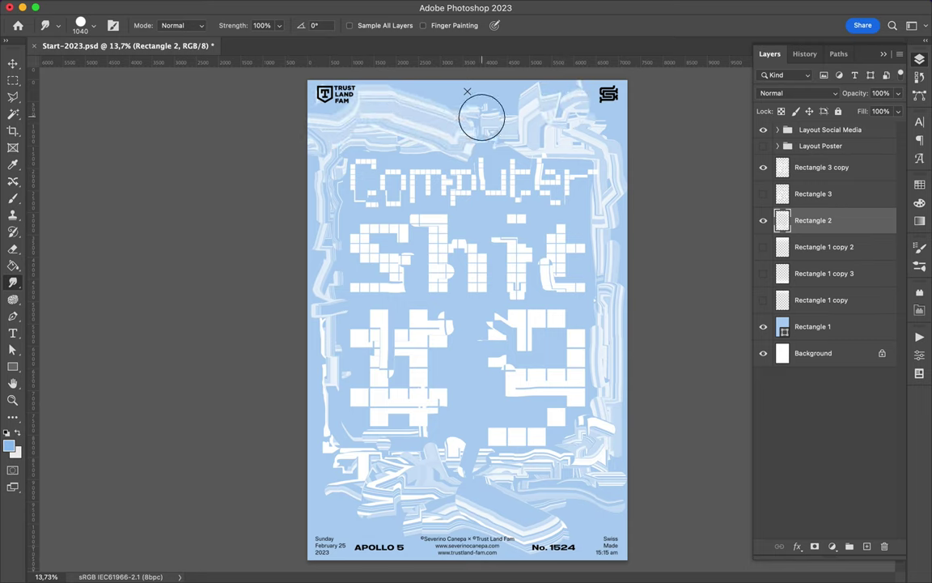
# Step: Set the Layout Social Media group's blend mode to Divide and save the document
pyautogui.press('v')
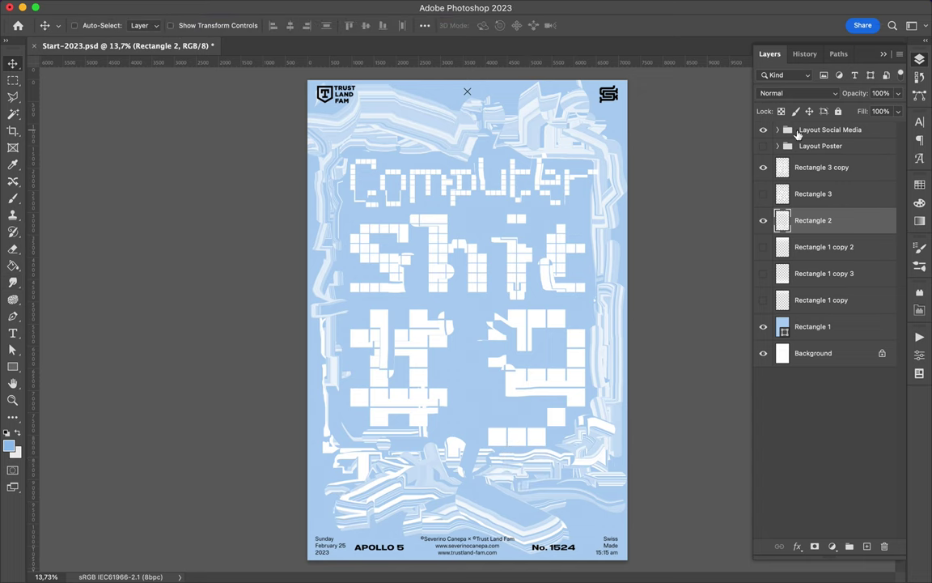
pyautogui.click(809, 129)
pyautogui.click(797, 94)
pyautogui.click(781, 400)
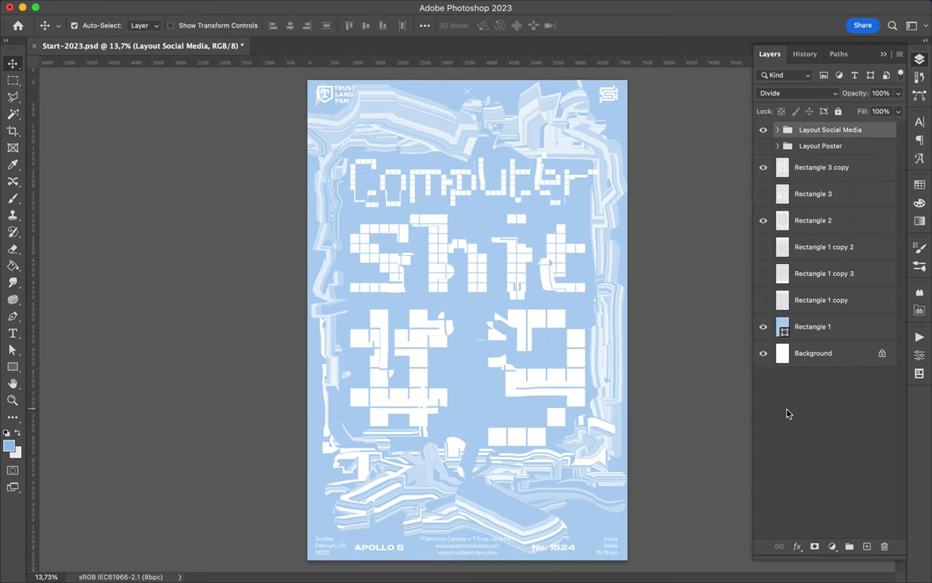
pyautogui.press('super+s')
# Step: Select Rectangle 2, set a 2480 px Hard Round brush, and a 3200 px smudge brush
pyautogui.click(770, 218)
pyautogui.press('b')
pyautogui.click(81, 25)
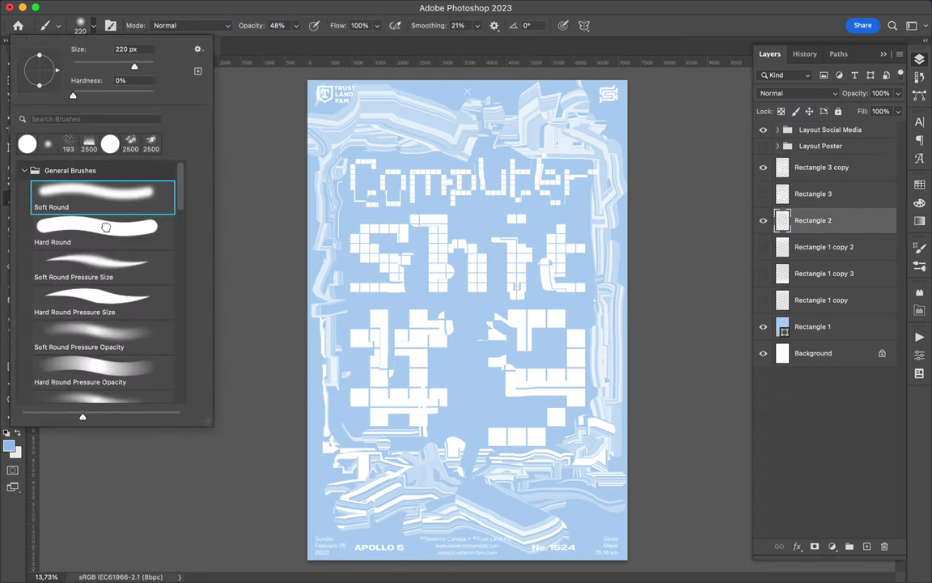
pyautogui.click(103, 229)
pyautogui.moveTo(122, 64); pyautogui.dragTo(150, 62)
pyautogui.click(484, 313)
pyautogui.press('r')
pyautogui.click(81, 26)
pyautogui.click(453, 340)
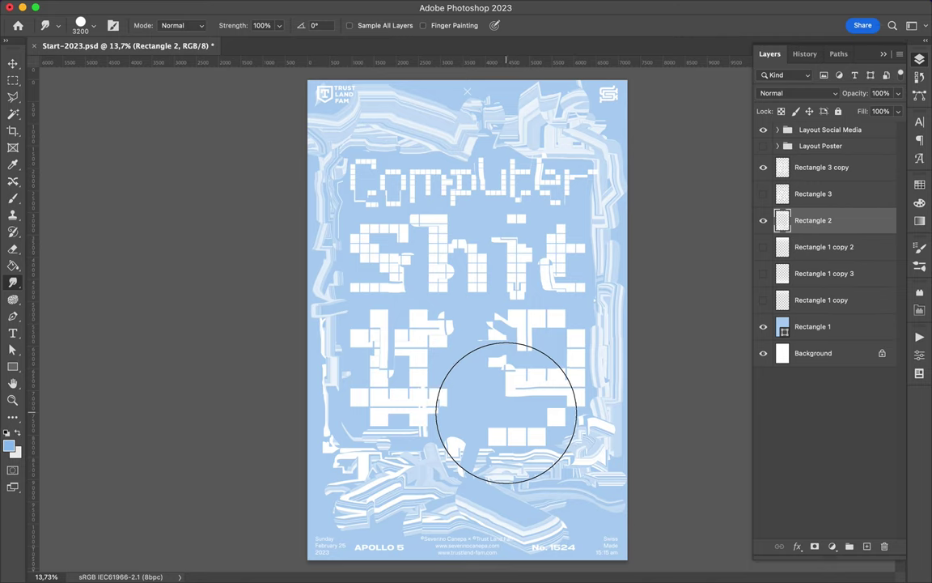
# Step: Save, try smearing the #9 text with the huge brush, undo it, and select Rectangle 1
pyautogui.click(822, 167)
pyautogui.hotkey('ctrl', 's')
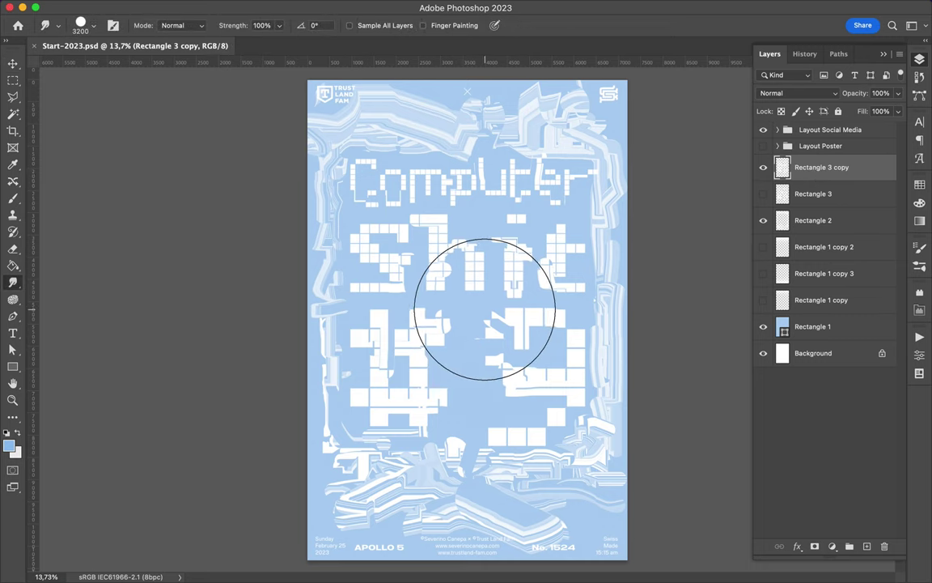
pyautogui.moveTo(491, 312)
pyautogui.mouseDown()
pyautogui.moveTo(361, 446)
pyautogui.moveTo(413, 410)
pyautogui.mouseUp()
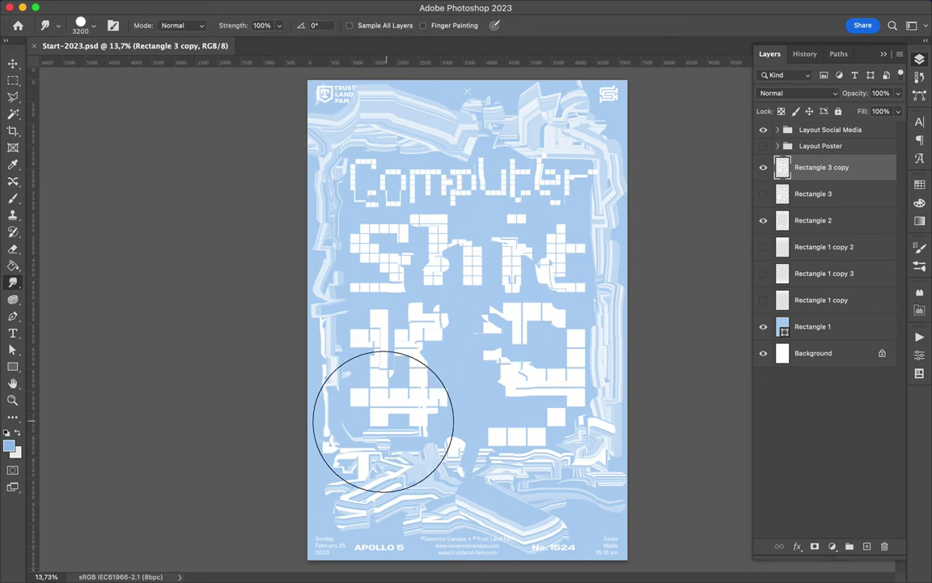
pyautogui.hotkey('ctrl', 'z')
pyautogui.hotkey('ctrl', 'z')
pyautogui.hotkey('ctrl', 'z')
pyautogui.hotkey('ctrl', 'z')
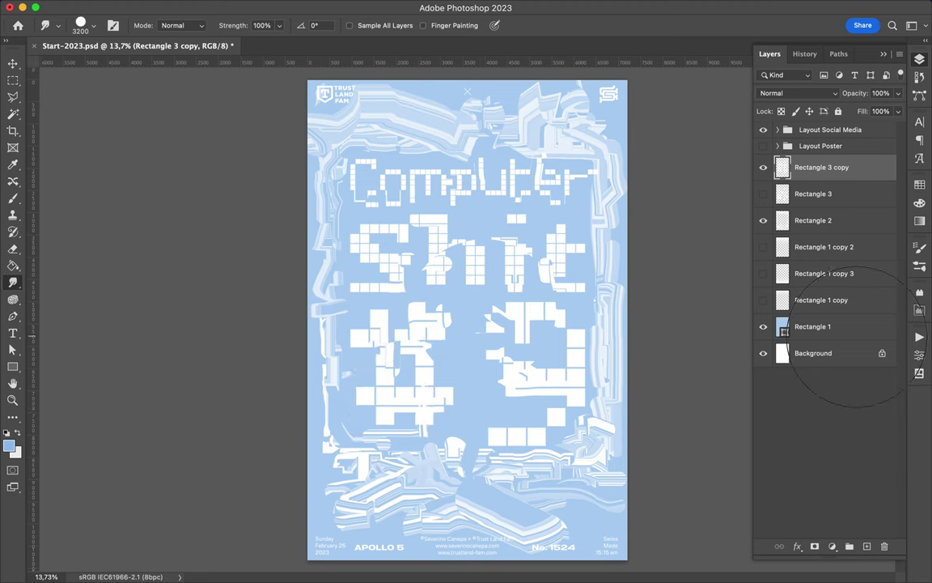
pyautogui.hotkey('ctrl', 'z')
pyautogui.hotkey('ctrl', 'z')
pyautogui.hotkey('ctrl', 'z')
pyautogui.hotkey('ctrl', 'z')
pyautogui.hotkey('ctrl', 'z')
pyautogui.hotkey('ctrl', 'z')
pyautogui.hotkey('ctrl', 'z')
pyautogui.hotkey('ctrl', 'z')
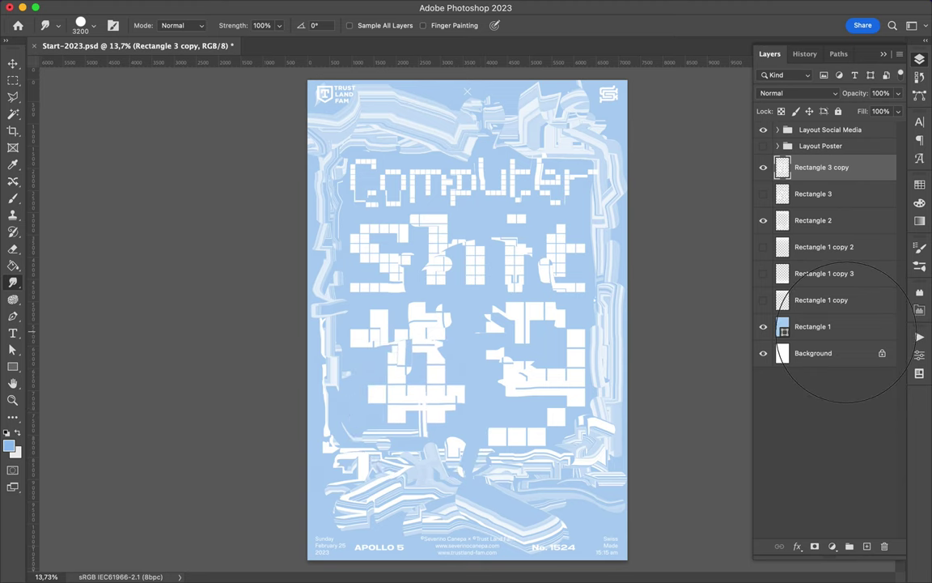
pyautogui.click(813, 326)
# Step: Duplicate the Rectangle 1 layer and give the copy's shape a blue gradient fill
pyautogui.hotkey('ctrl', 'j')
pyautogui.press('a')
pyautogui.click(193, 25)
pyautogui.click(163, 50)
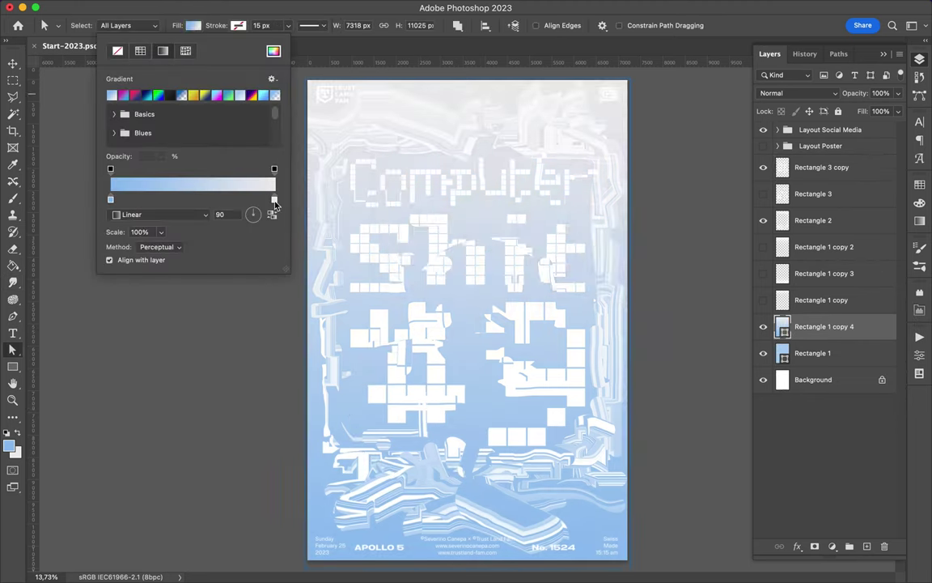
pyautogui.doubleClick(273, 199)
pyautogui.press('Return')
pyautogui.doubleClick(273, 199)
pyautogui.press('Return')
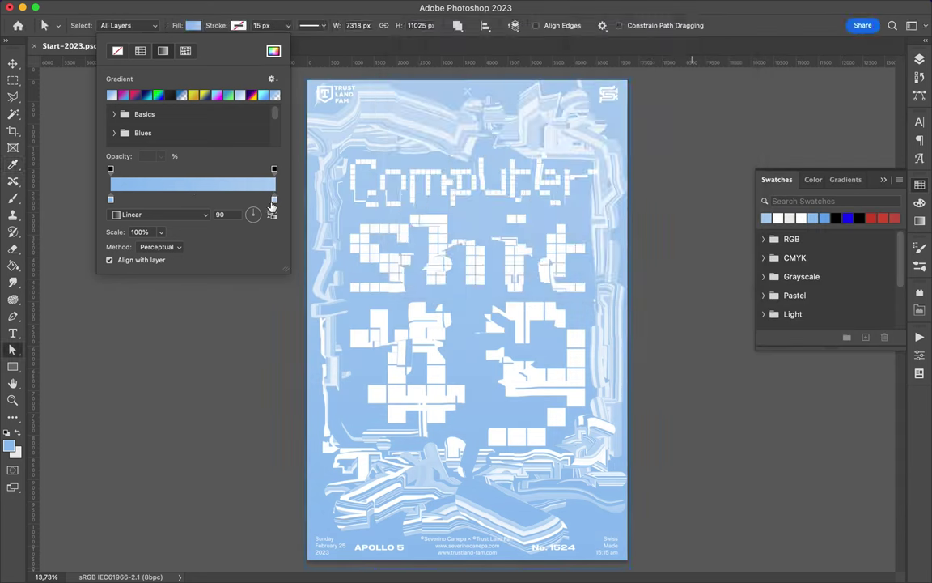
pyautogui.doubleClick(274, 200)
pyautogui.press('Return')
# Step: Make the blue fill gradient radial and reversed, deep blue at the centre
pyautogui.click(161, 214)
pyautogui.click(135, 225)
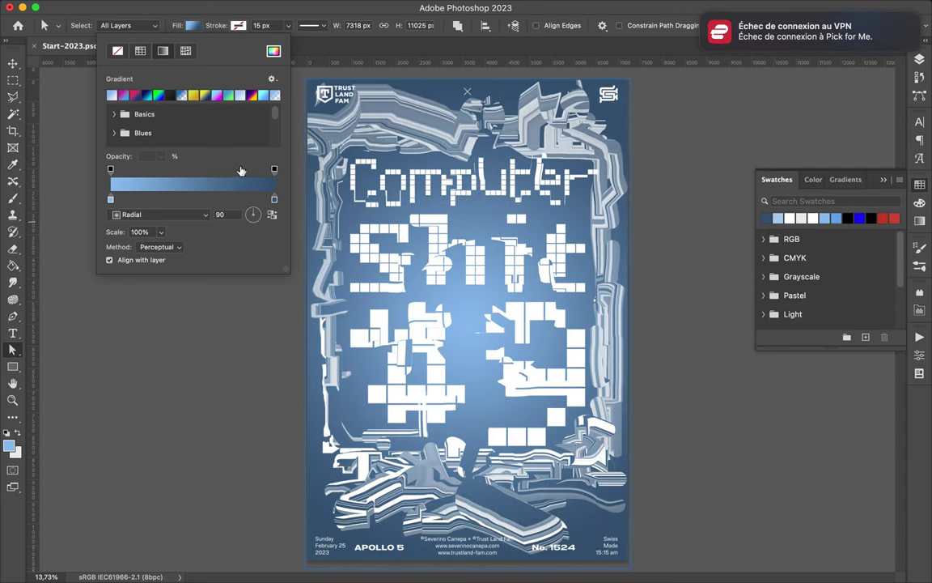
pyautogui.click(272, 214)
pyautogui.press('Return')
# Step: Rasterize the gradient shape layer through the Pixelate > Mosaic filter prompt
pyautogui.click(302, 7)
pyautogui.click(494, 290)
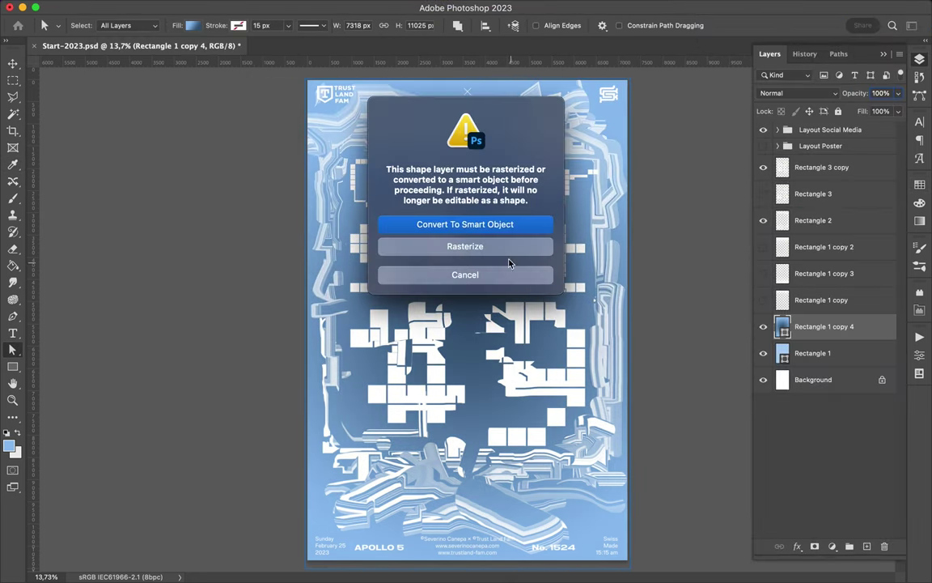
pyautogui.click(453, 244)
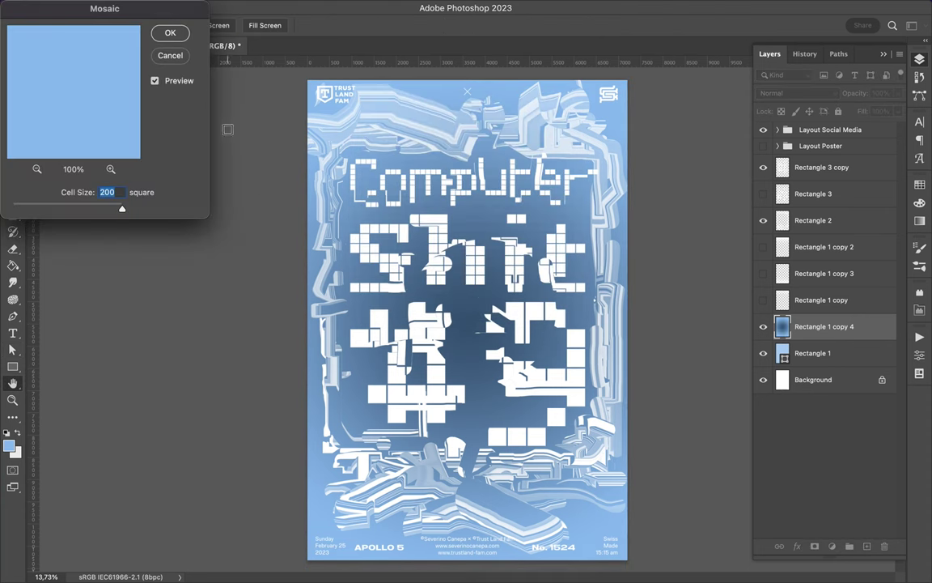
pyautogui.click(165, 53)
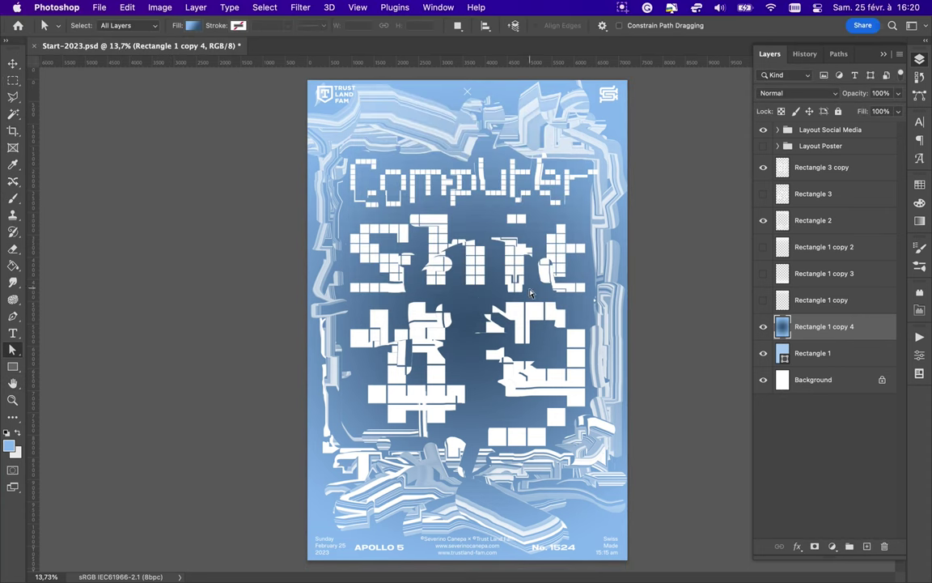
# Step: Apply the Mosaic filter to break the gradient into large blocks, then fit the poster in view
pyautogui.scroll(3, 466, 187)
pyautogui.click(300, 6)
pyautogui.click(508, 279)
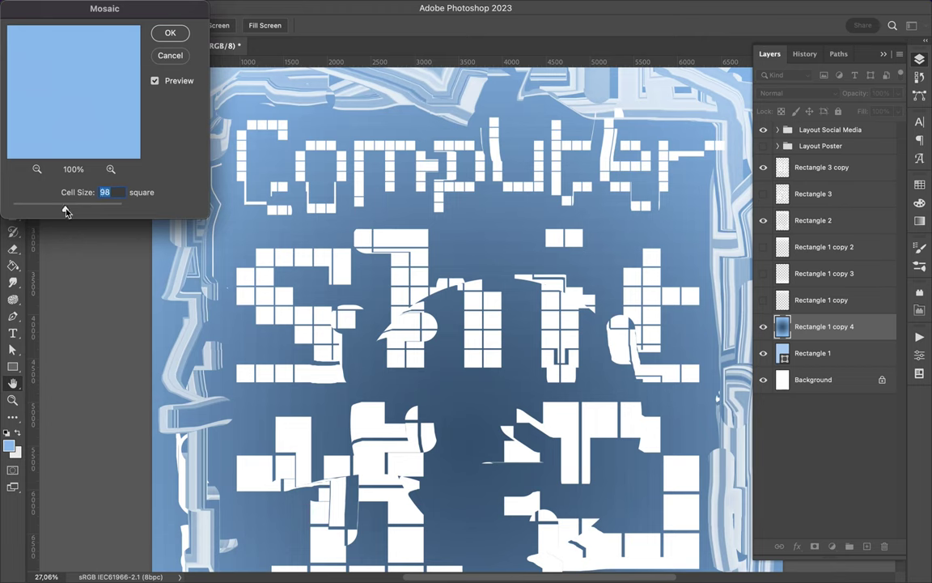
pyautogui.click(170, 33)
pyautogui.click(298, 7)
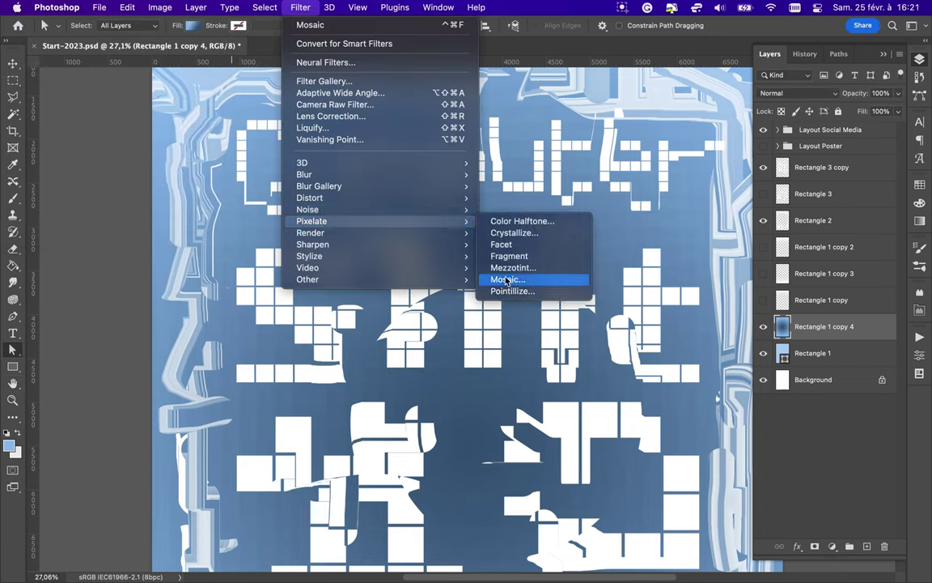
pyautogui.click(510, 279)
pyautogui.click(170, 33)
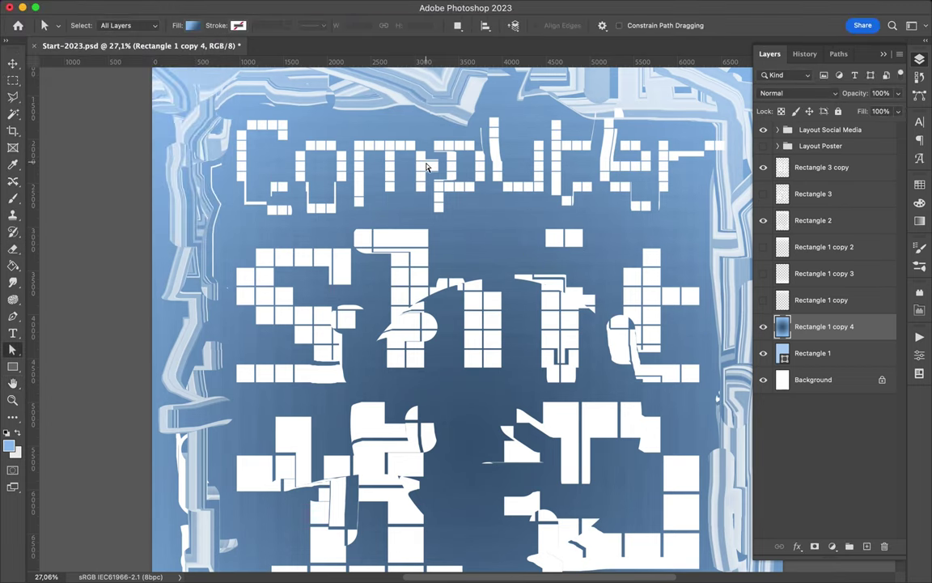
pyautogui.hotkey('ctrl', '0')
# Step: Alt-drag a copy of the gradient layer above Rectangle 3 copy and set it to Color Burn
pyautogui.press('v')
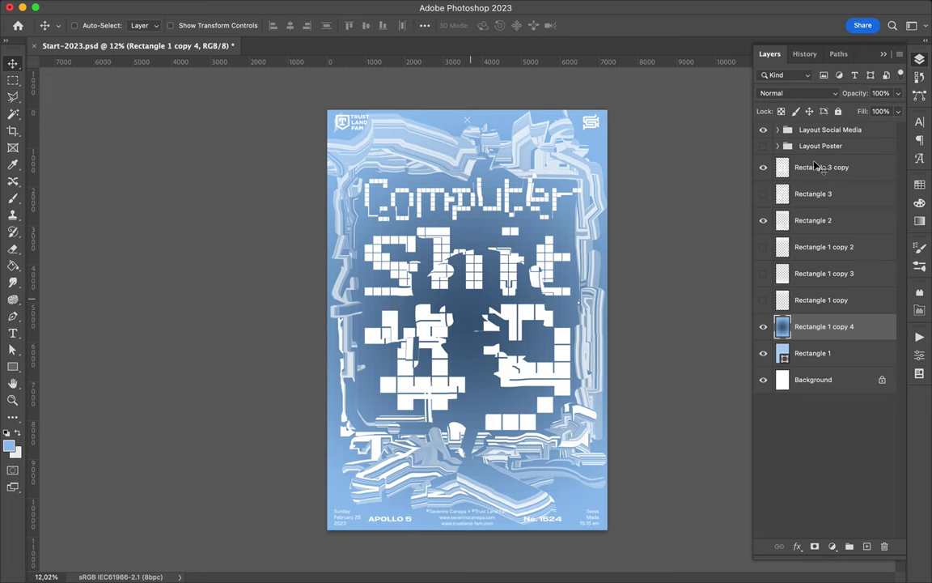
pyautogui.moveTo(817, 166); pyautogui.dragTo(817, 160)
pyautogui.click(797, 93)
pyautogui.click(781, 149)
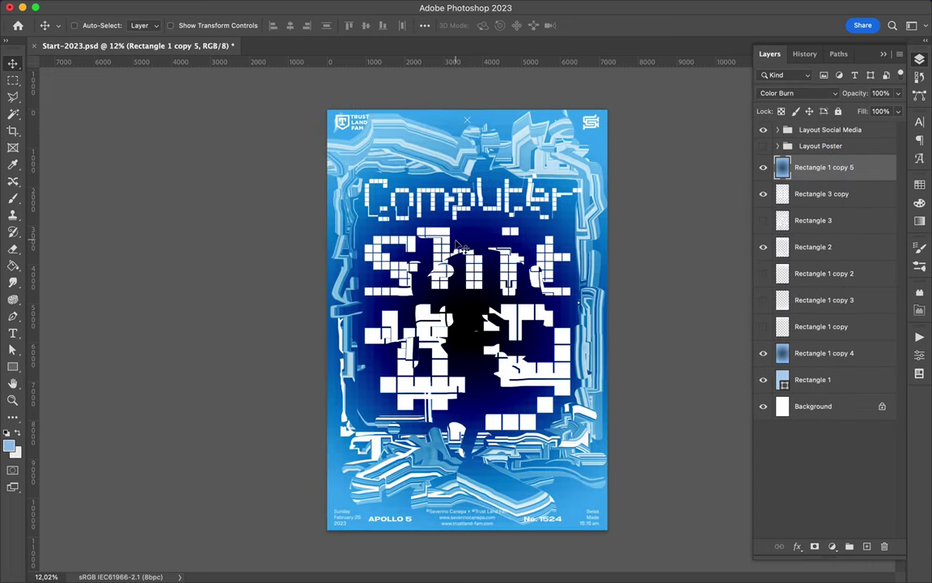
# Step: Duplicate Rectangle 3 copy to the top, Gaussian-blur it, and blend it with Screen
pyautogui.moveTo(824, 217); pyautogui.dragTo(821, 168)
pyautogui.click(818, 94)
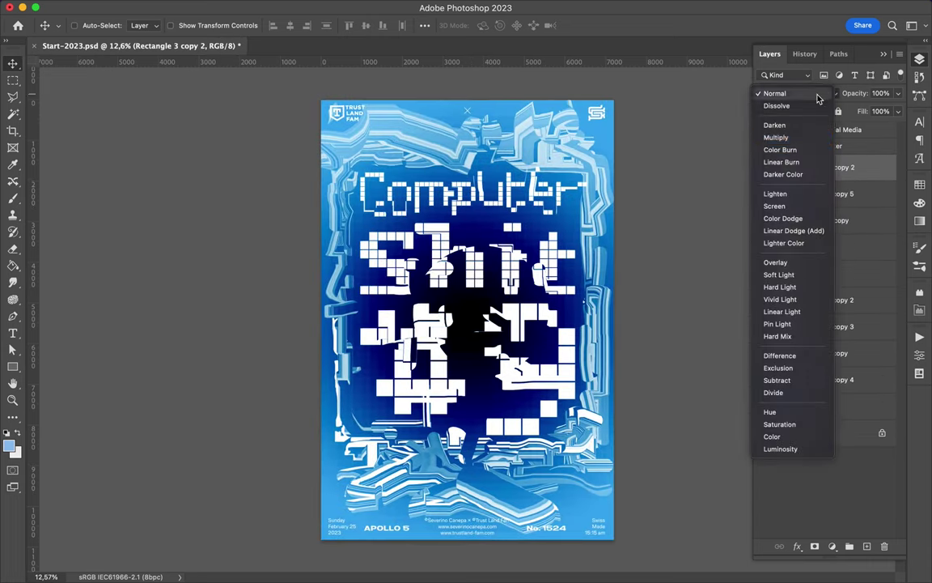
pyautogui.click(817, 94)
pyautogui.click(300, 7)
pyautogui.click(520, 221)
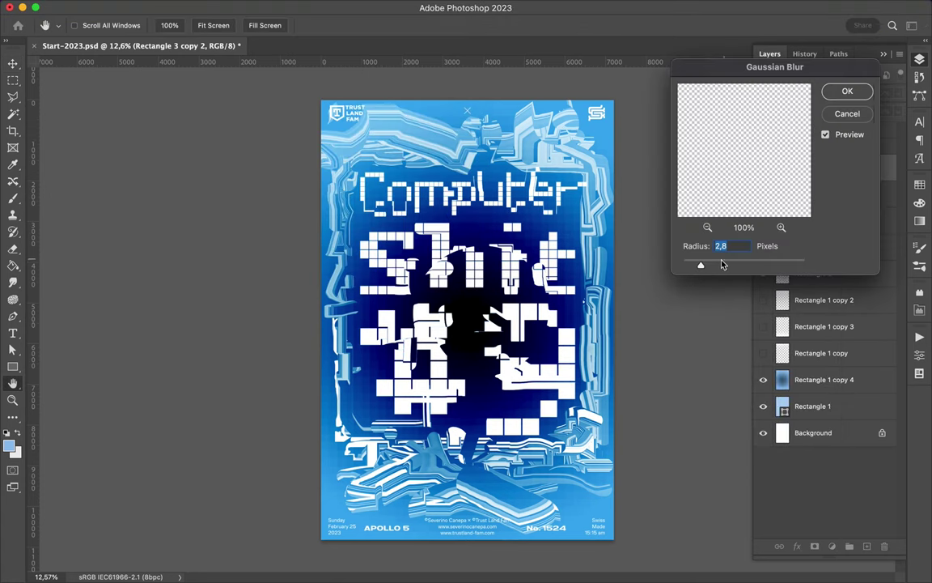
pyautogui.moveTo(722, 264); pyautogui.dragTo(747, 265)
pyautogui.click(849, 91)
pyautogui.click(797, 93)
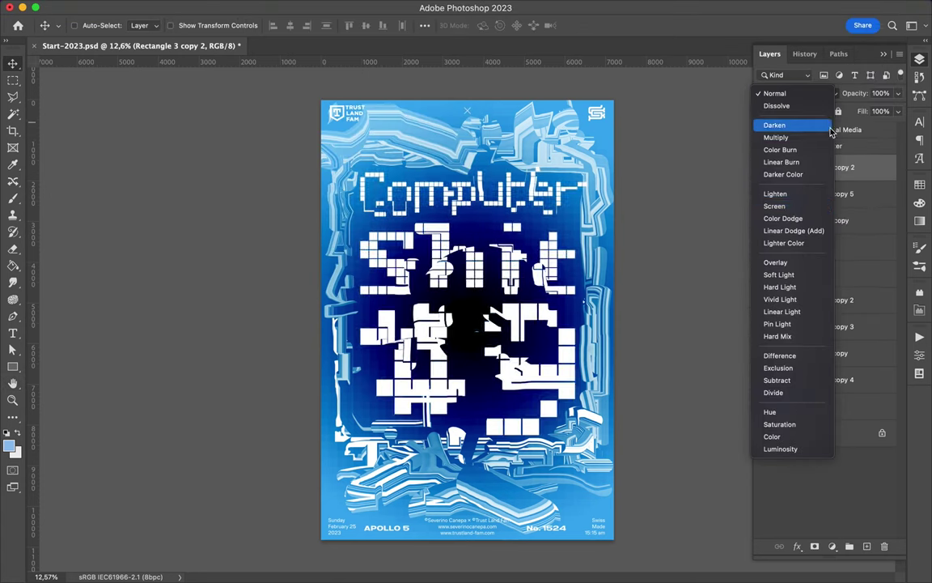
pyautogui.click(820, 205)
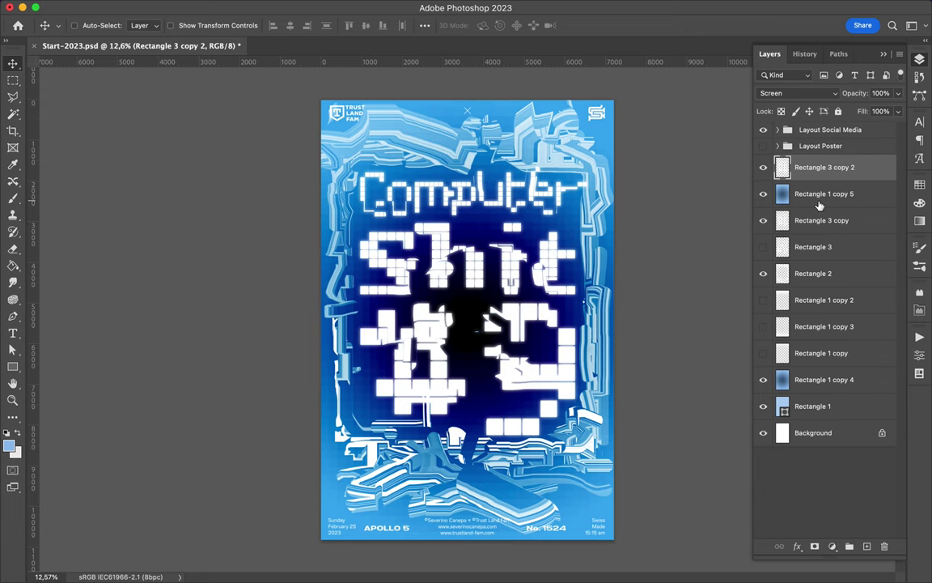
# Step: Bulge the Rectangle 3 copy lettering with a Spherize distortion at 14%
pyautogui.click(300, 7)
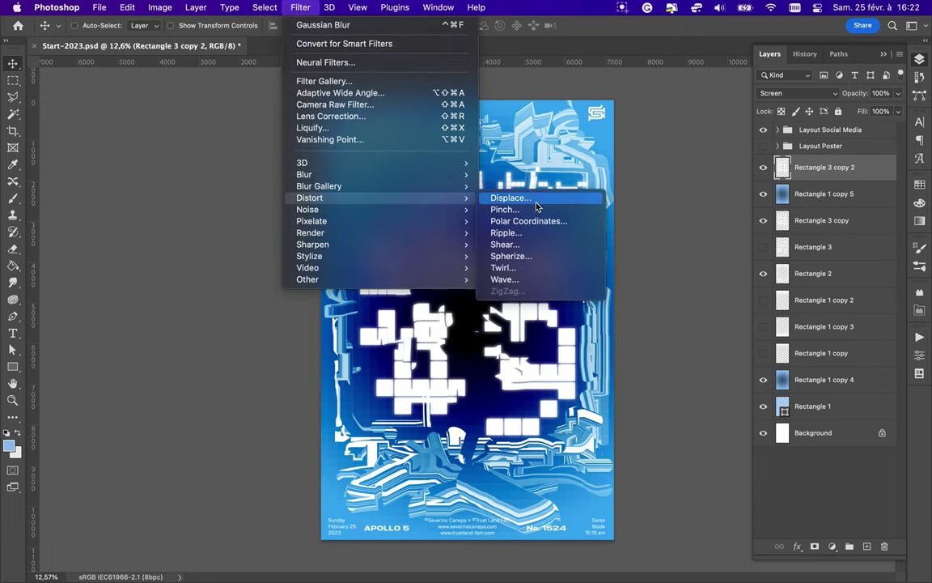
pyautogui.click(534, 257)
pyautogui.click(556, 138)
pyautogui.hotkey('alt', '[')
pyautogui.hotkey('alt', '[')
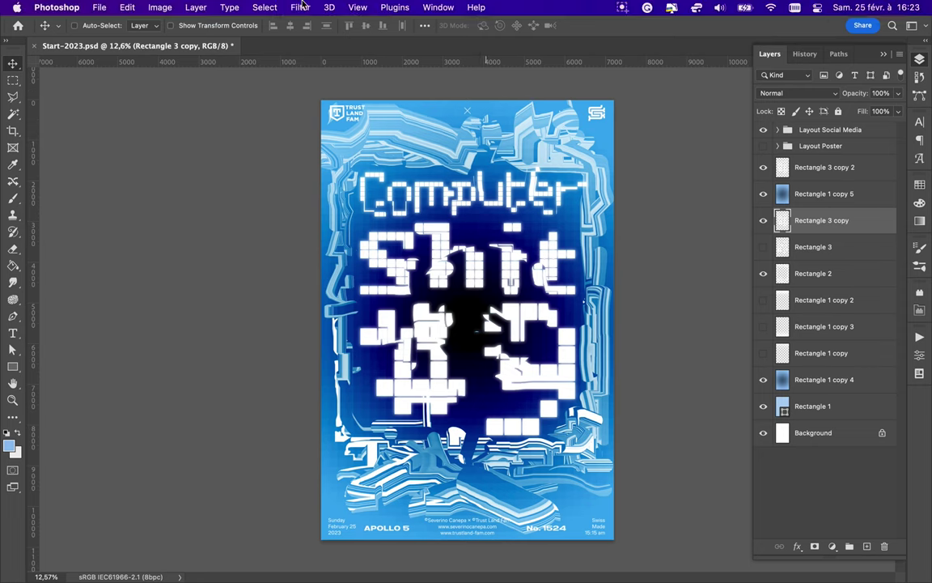
pyautogui.click(300, 7)
pyautogui.moveTo(304, 174)
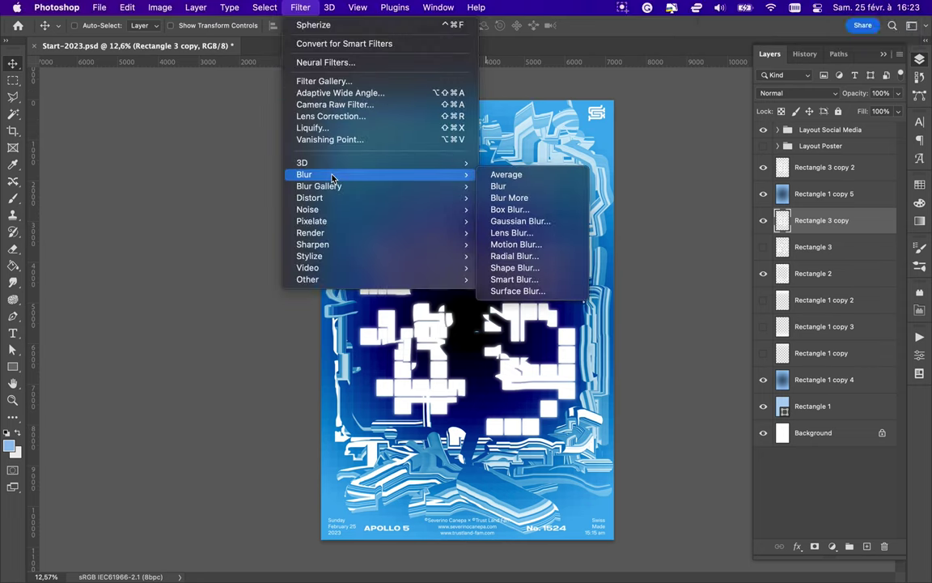
pyautogui.click(501, 237)
pyautogui.moveTo(462, 330); pyautogui.dragTo(431, 332)
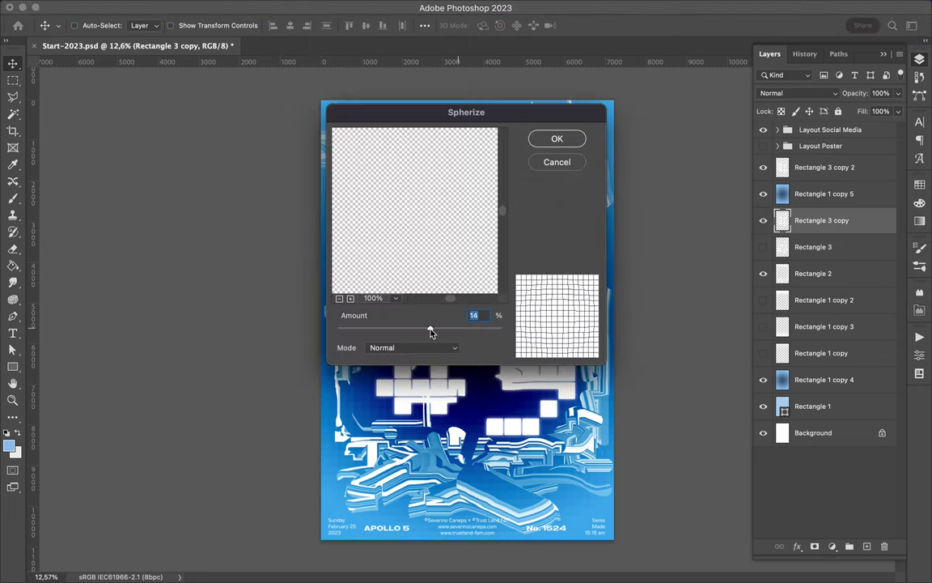
pyautogui.click(556, 139)
# Step: Duplicate the blurred text layer and spin-blur the copy with Radial Blur amount 18
pyautogui.hotkey('alt', ']')
pyautogui.hotkey('alt', ']')
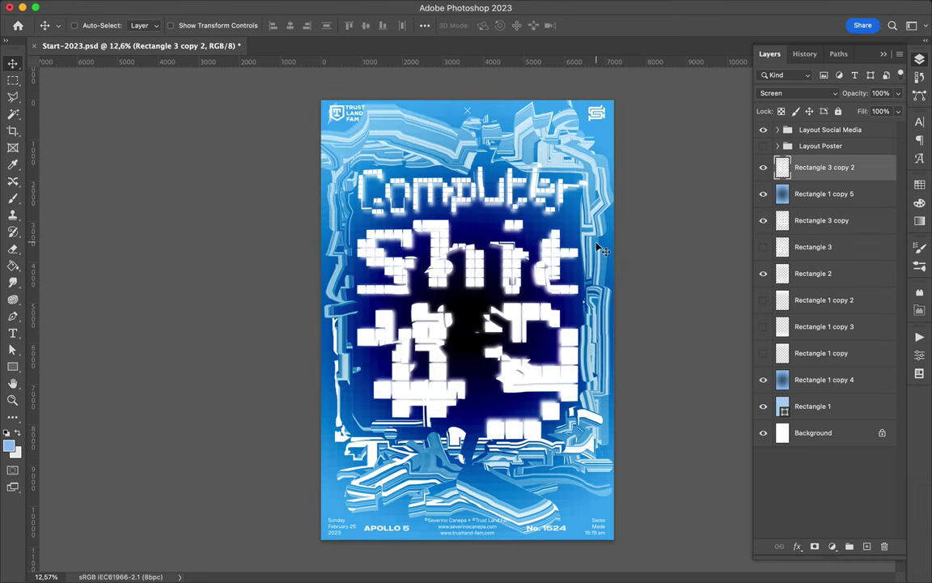
pyautogui.hotkey('ctrl', 'j')
pyautogui.click(299, 7)
pyautogui.moveTo(305, 174)
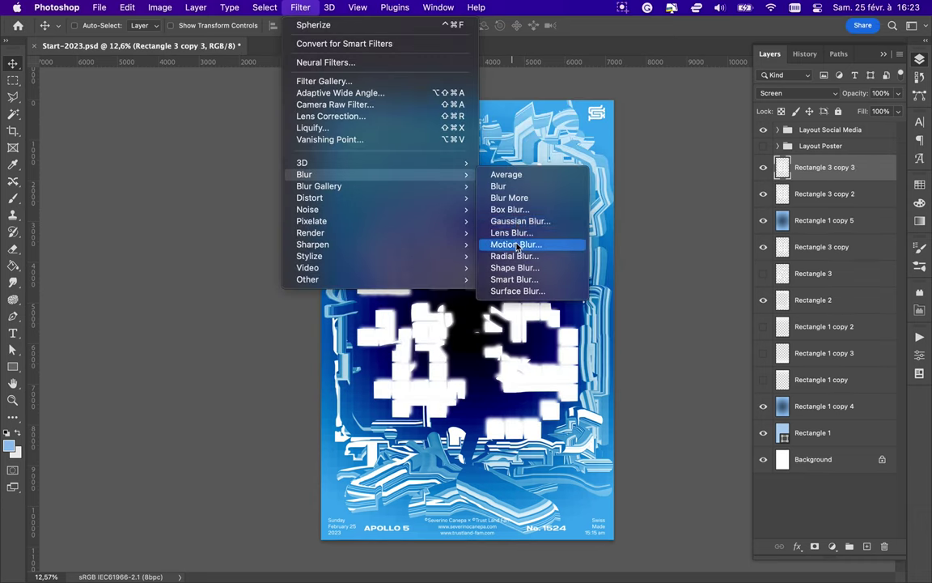
pyautogui.click(504, 253)
pyautogui.press('Up')
pyautogui.press('Up')
pyautogui.press('Up')
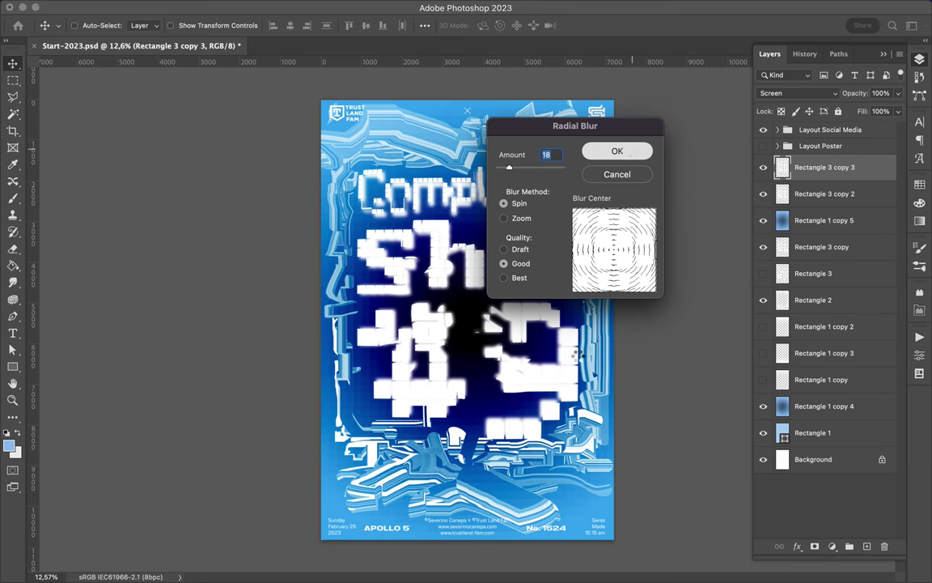
pyautogui.click(616, 152)
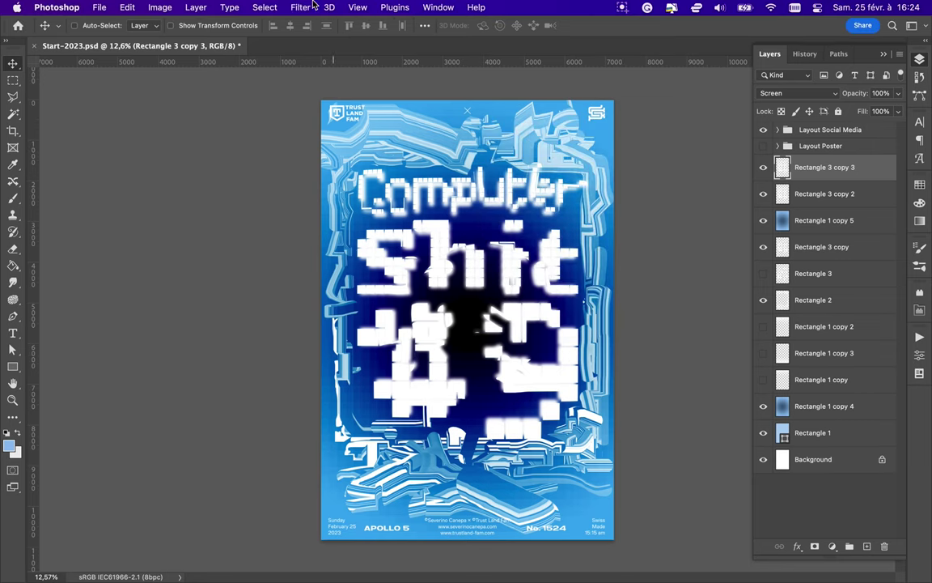
pyautogui.click(300, 7)
pyautogui.press('Escape')
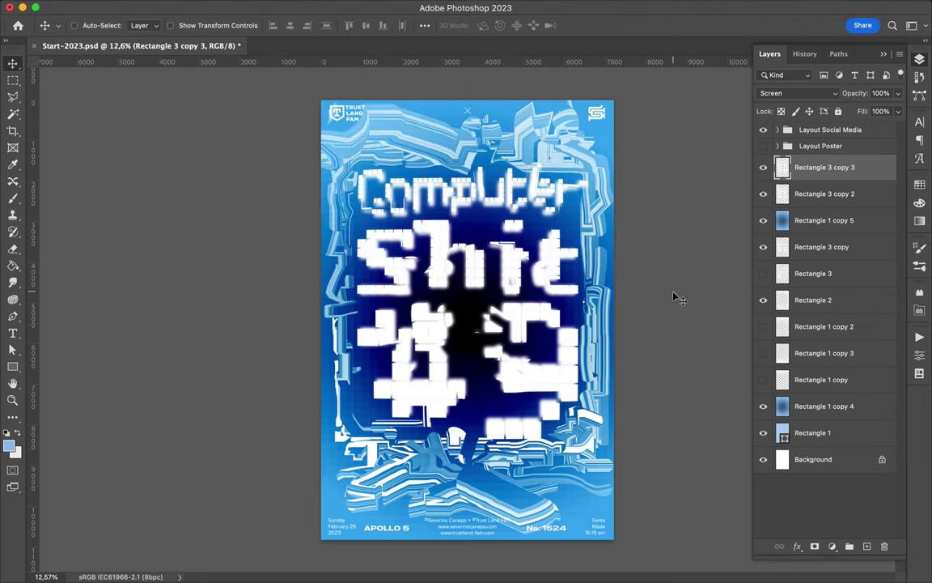
# Step: Turn off visibility of the spin-blurred Rectangle 3 copy 3 layer
pyautogui.click(797, 93)
pyautogui.click(762, 167)
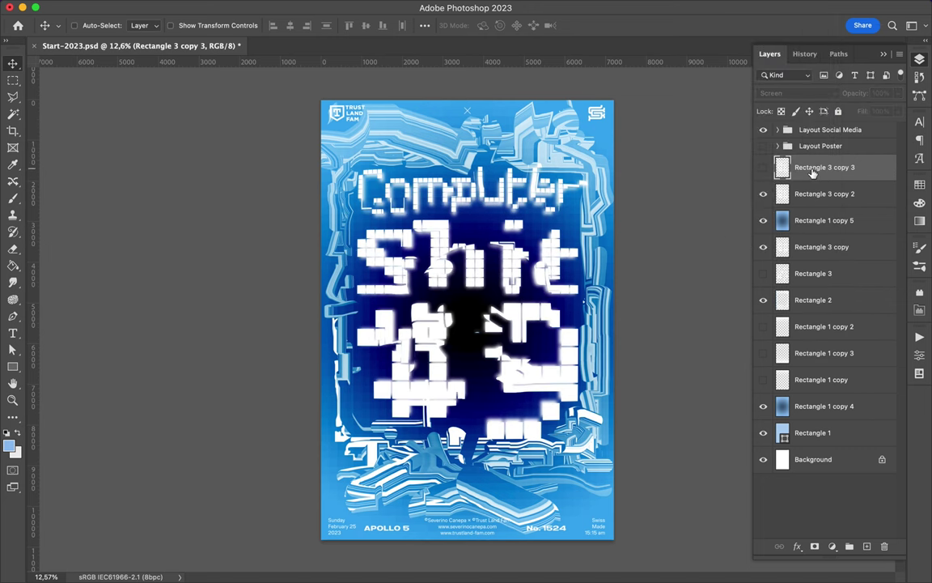